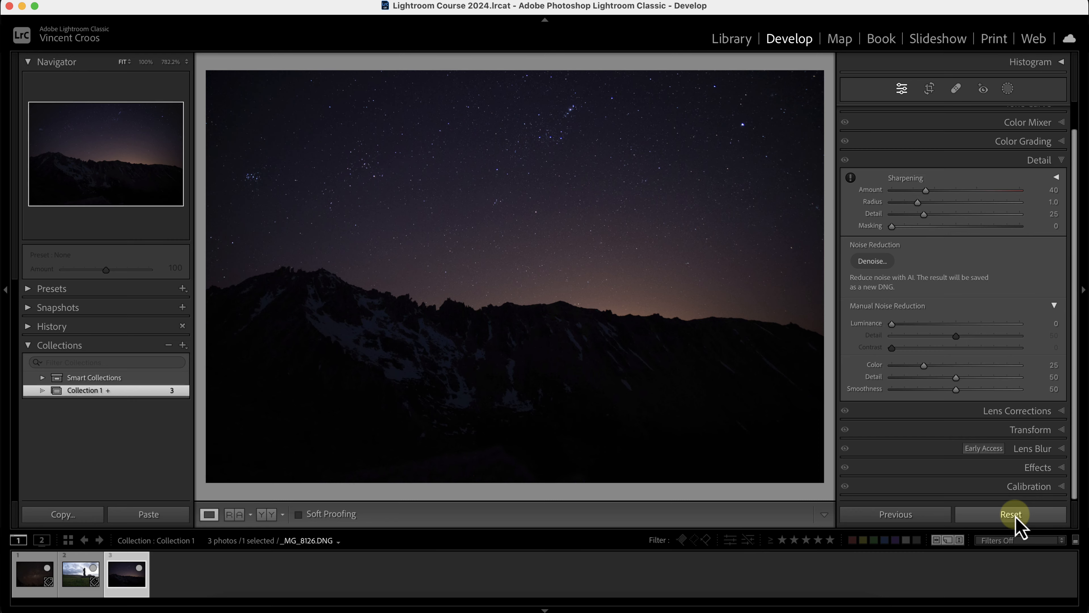
Step: Reset the night photo's develop settings and inspect the noise in the starry sky up close
left_click(1016, 517)
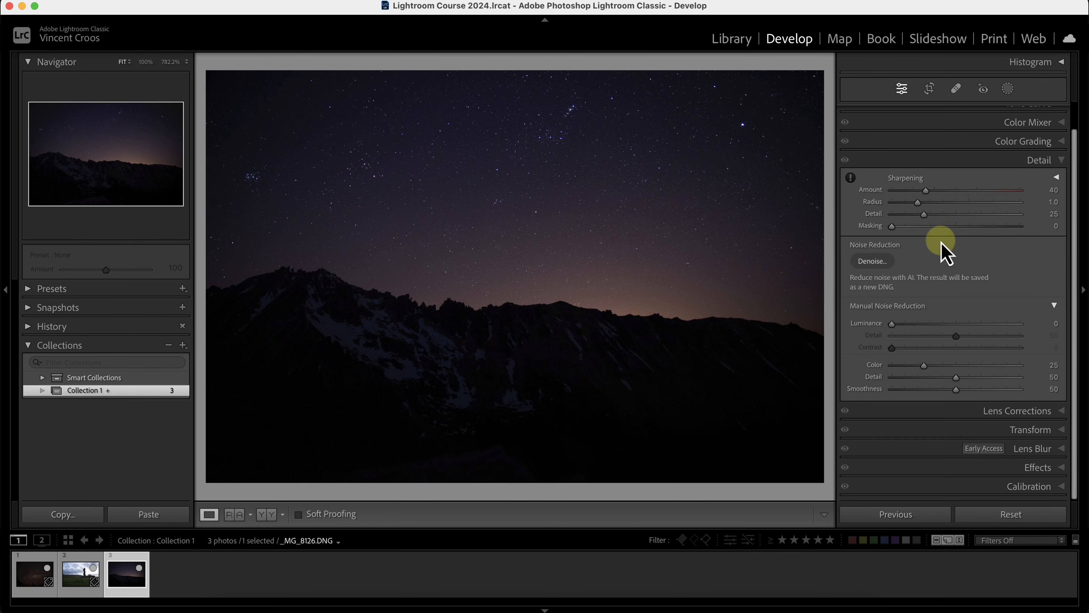
left_click(482, 186)
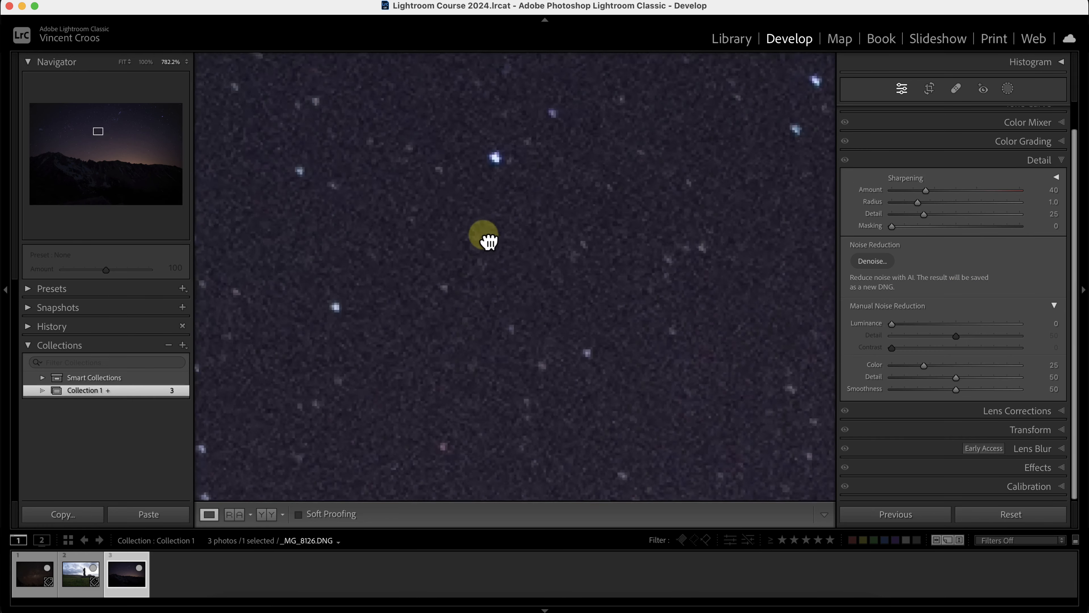
left_click(478, 227)
left_click(474, 224)
left_click(486, 222)
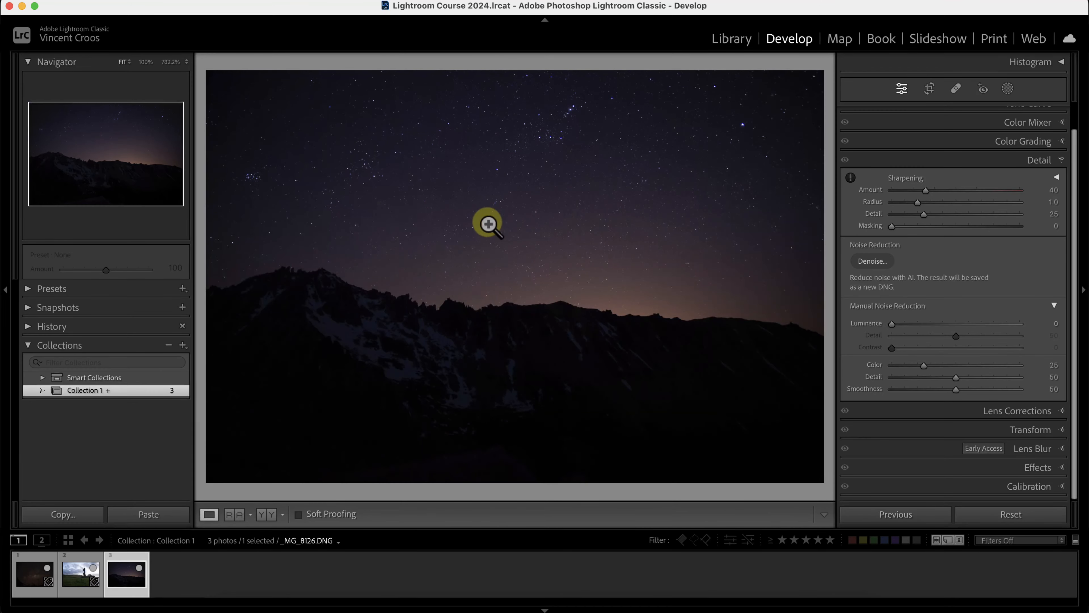
left_click(486, 226)
left_click_drag(379, 162, 501, 352)
left_click_drag(593, 257, 251, 294)
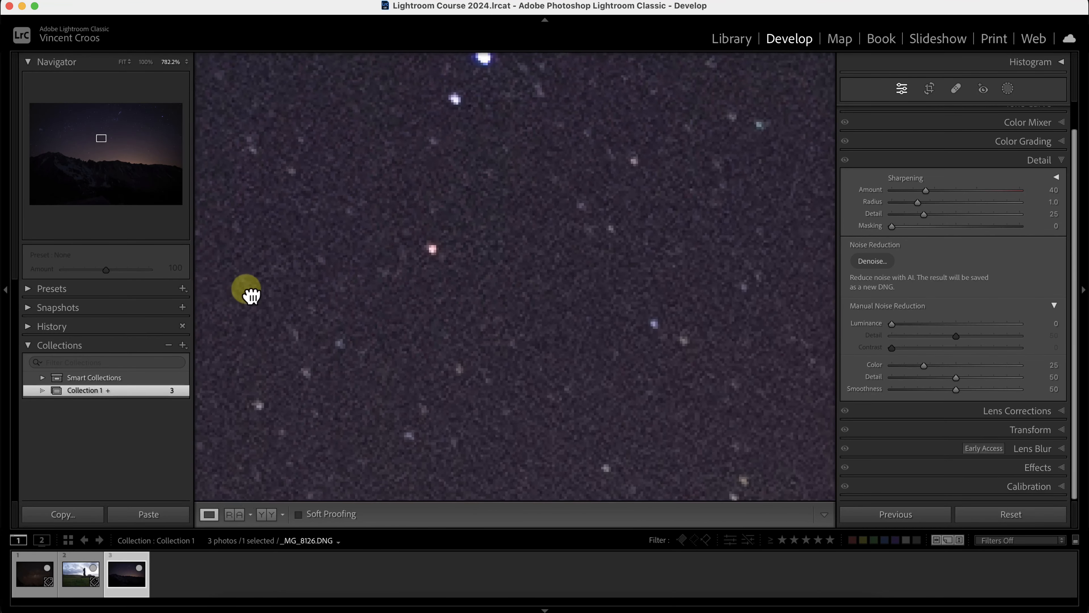
left_click_drag(462, 182, 324, 368)
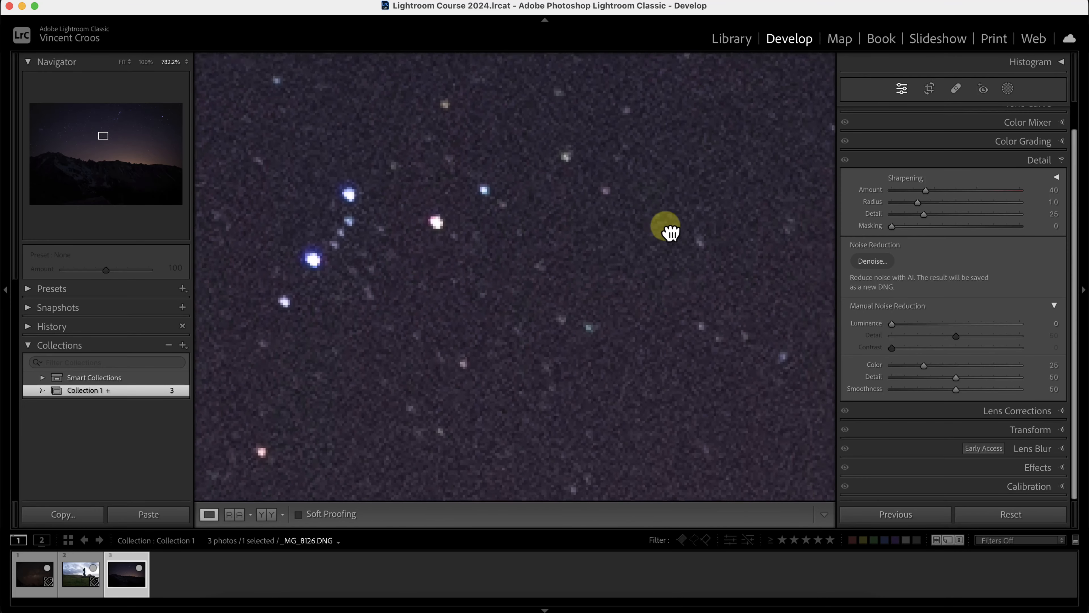
left_click_drag(671, 120, 568, 157)
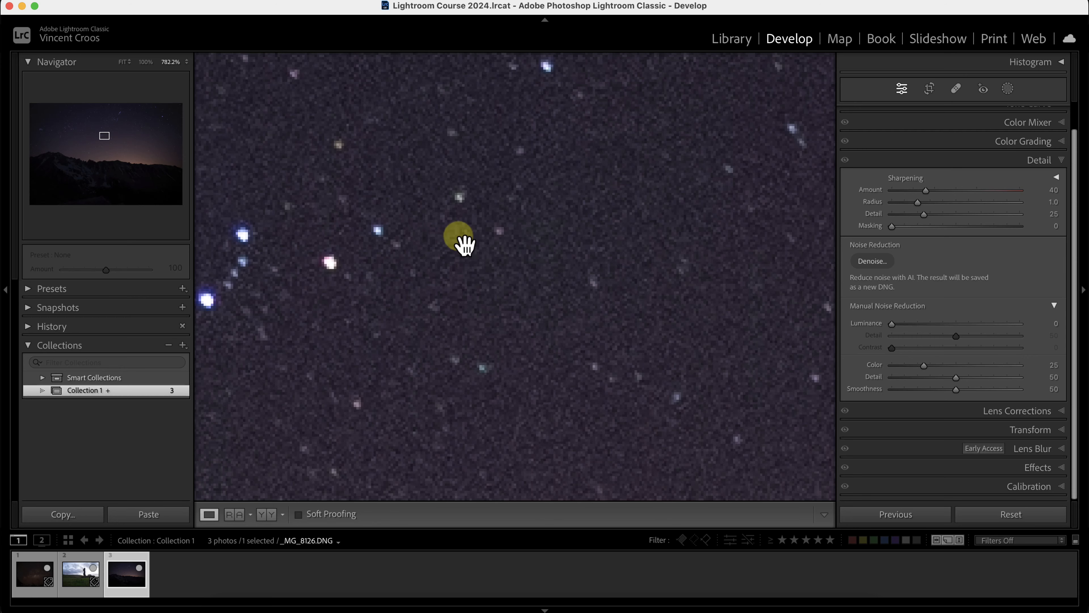
left_click_drag(454, 292, 418, 190)
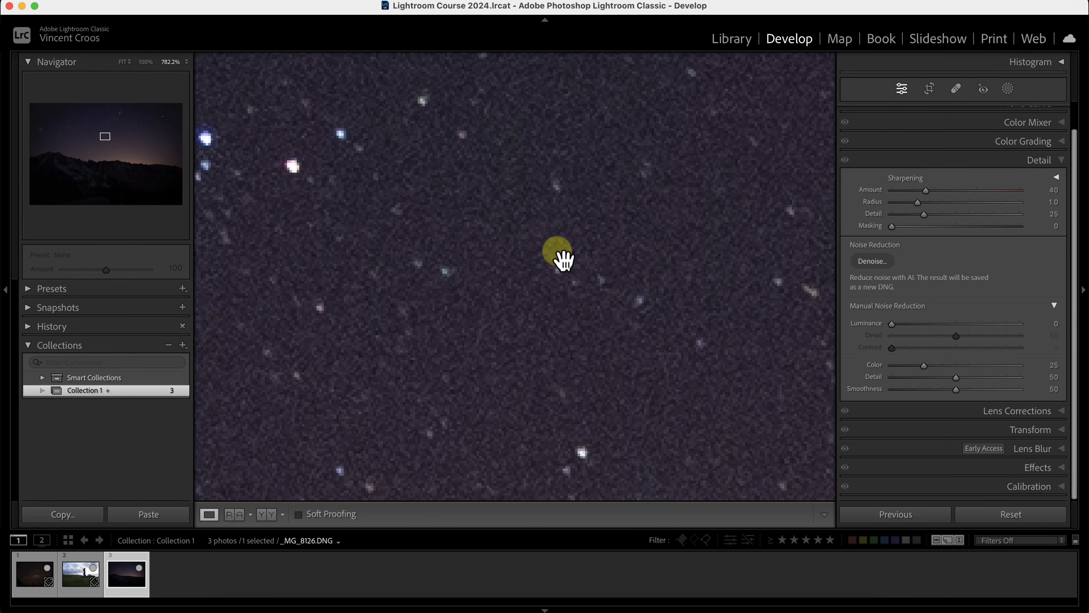
Step: Raise the manual Luminance noise reduction in stages to 38, 70 and 100, checking the stars and sky at each level
left_click_drag(892, 330, 895, 330)
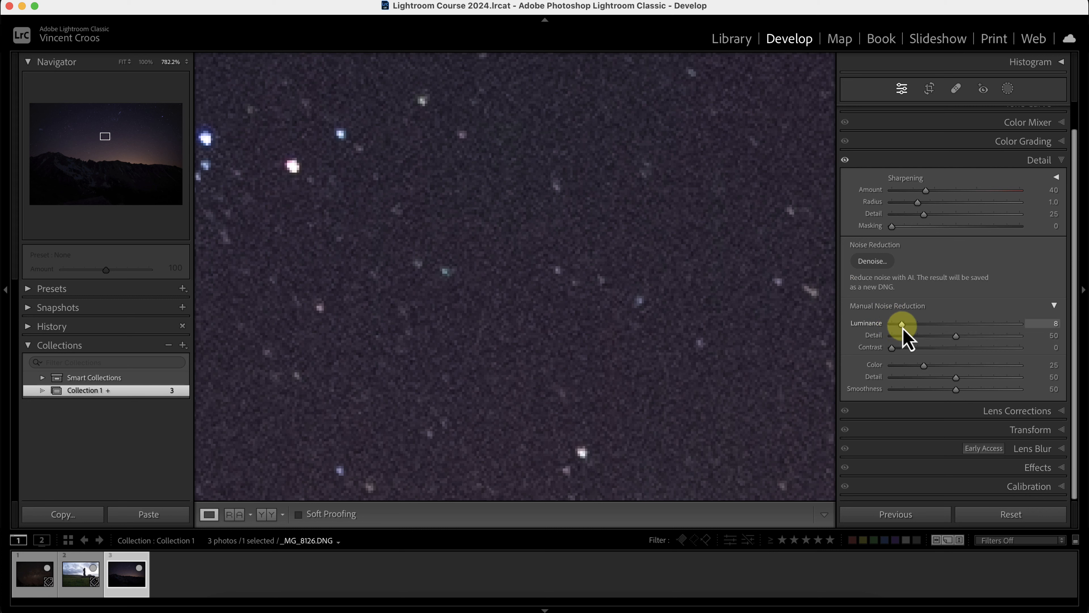
left_click_drag(905, 329, 941, 327)
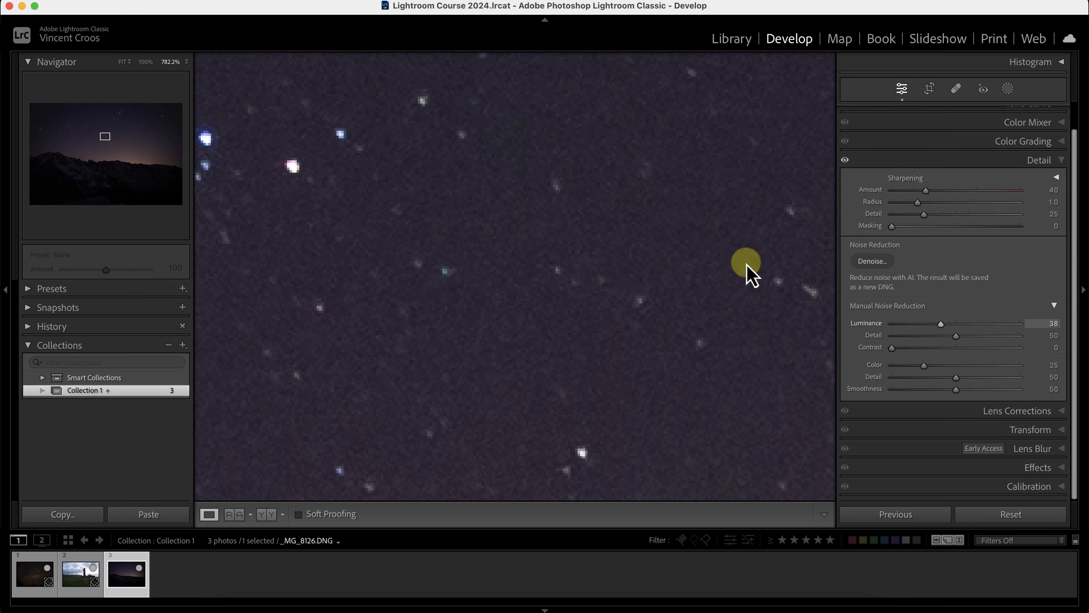
left_click_drag(360, 191, 611, 263)
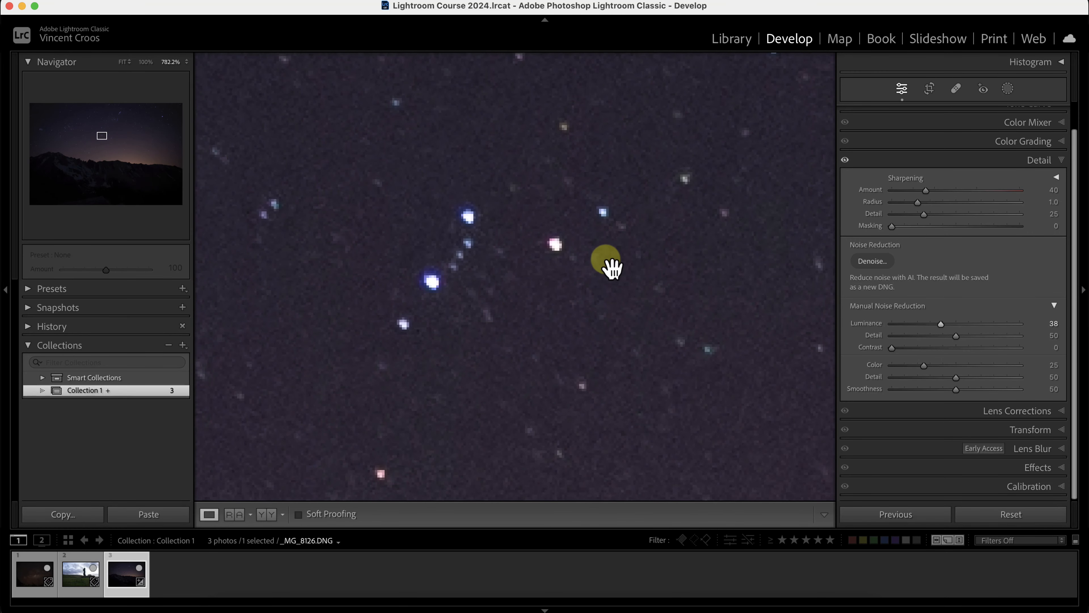
left_click_drag(950, 324, 981, 324)
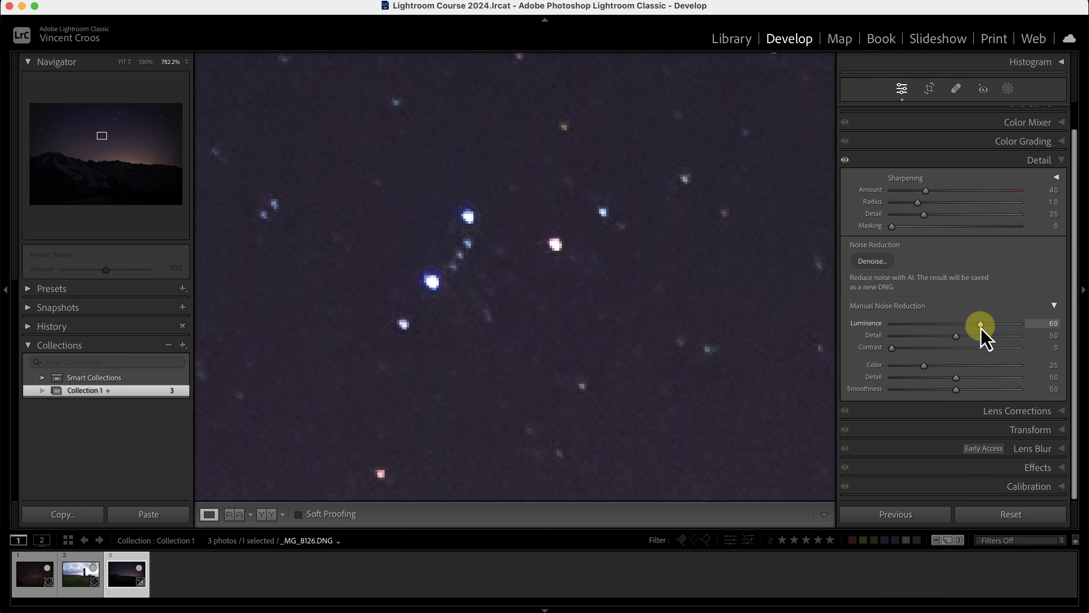
left_click_drag(539, 201, 355, 326)
left_click_drag(438, 308, 669, 151)
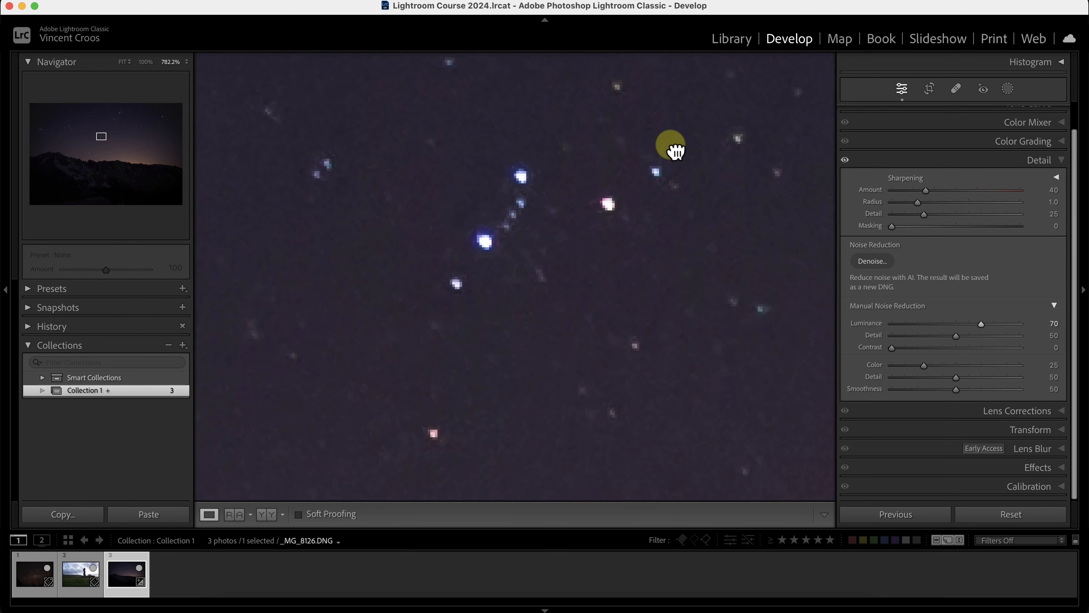
left_click(983, 324)
left_click_drag(983, 325, 1036, 328)
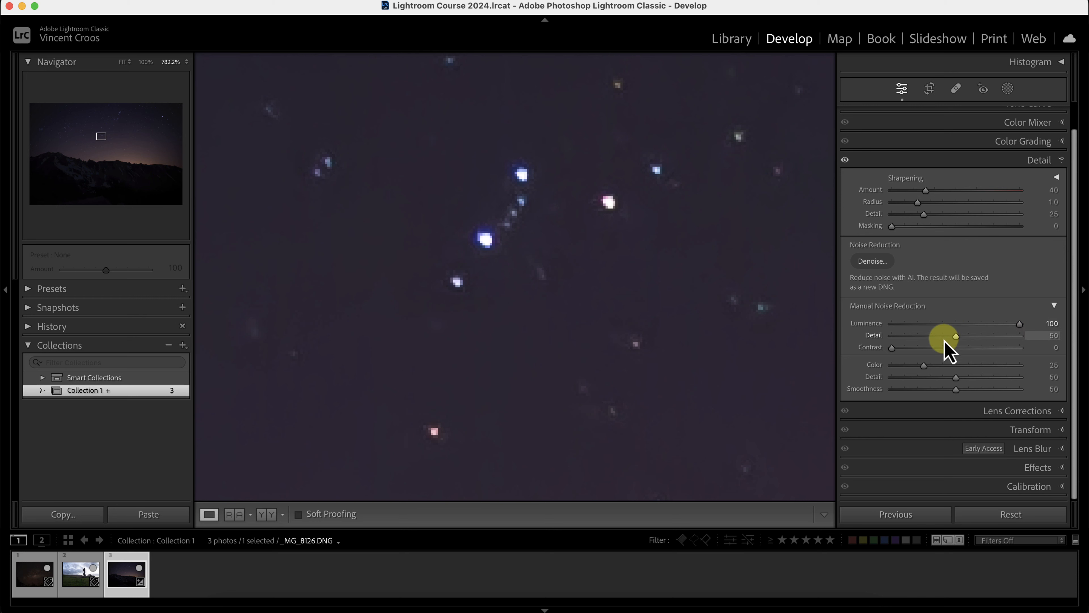
Step: Set the luminance Detail to 46 and try the luminance Contrast, returning it to 0
left_click_drag(957, 337, 983, 338)
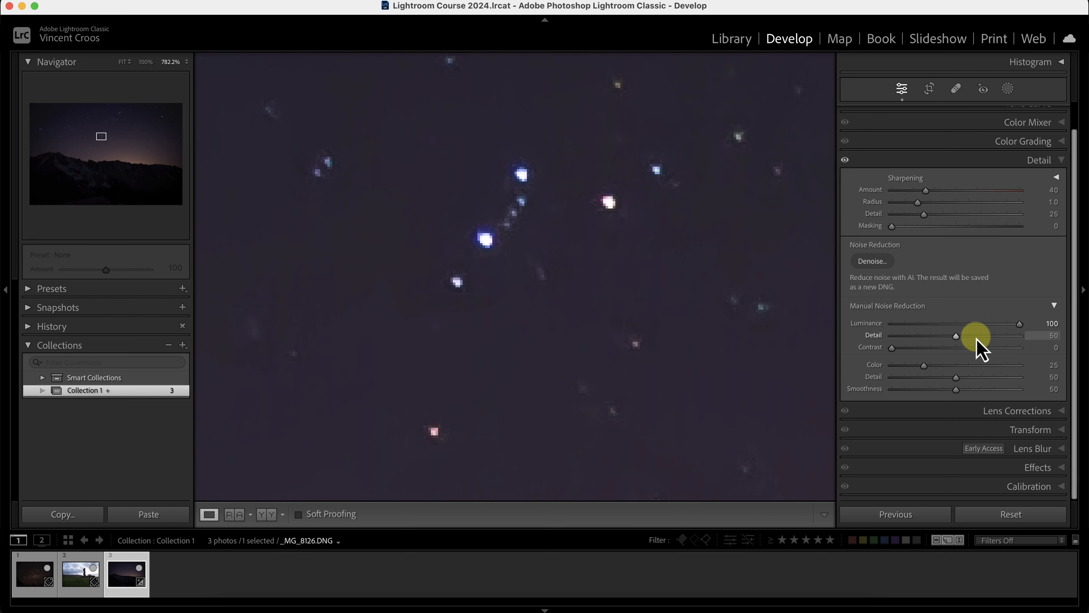
left_click_drag(957, 338, 950, 338)
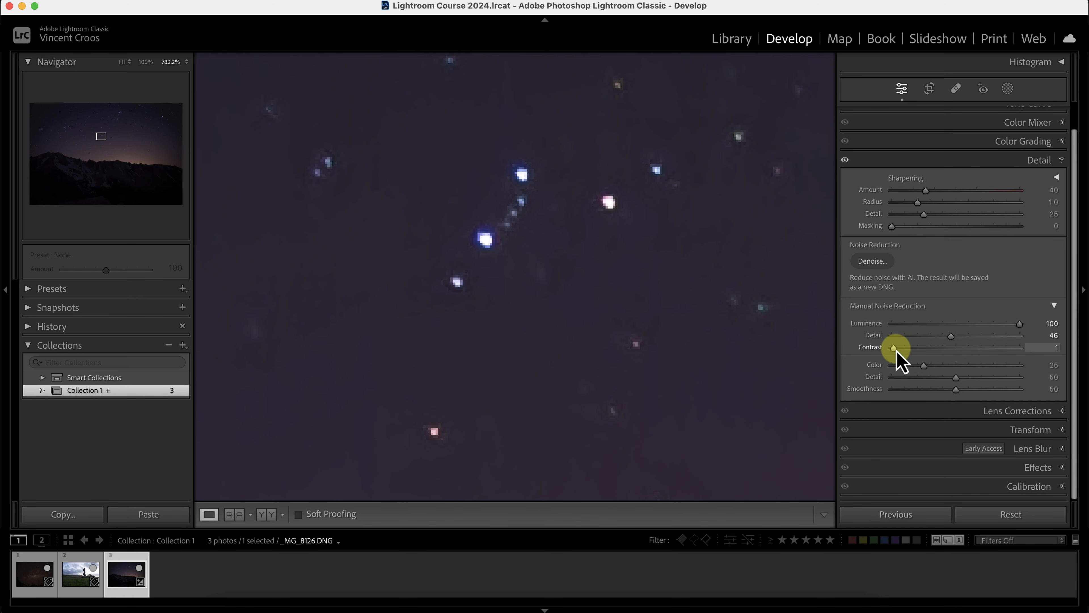
left_click_drag(912, 352, 893, 352)
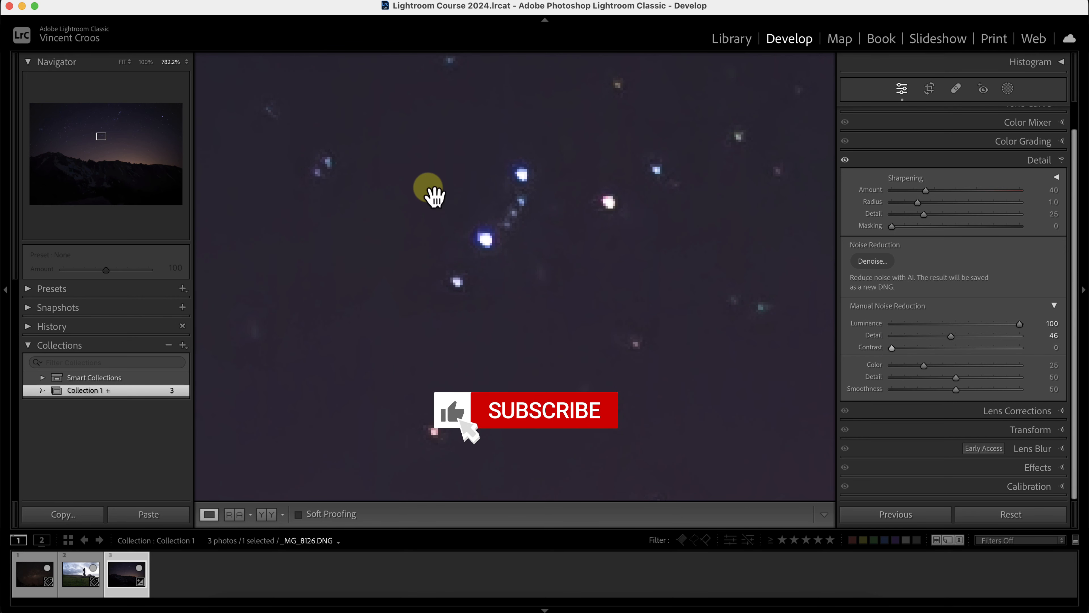
left_click(625, 217)
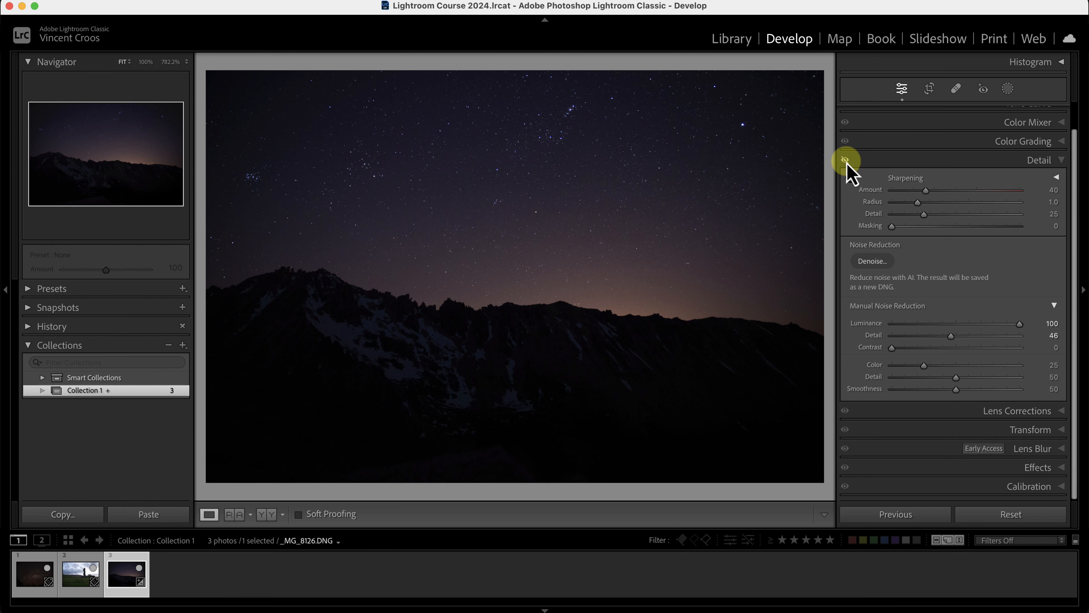
Step: Set the manual noise reduction to Luminance 80, Detail 70 and Contrast 10, trying Contrast at 100 first
left_click(584, 180)
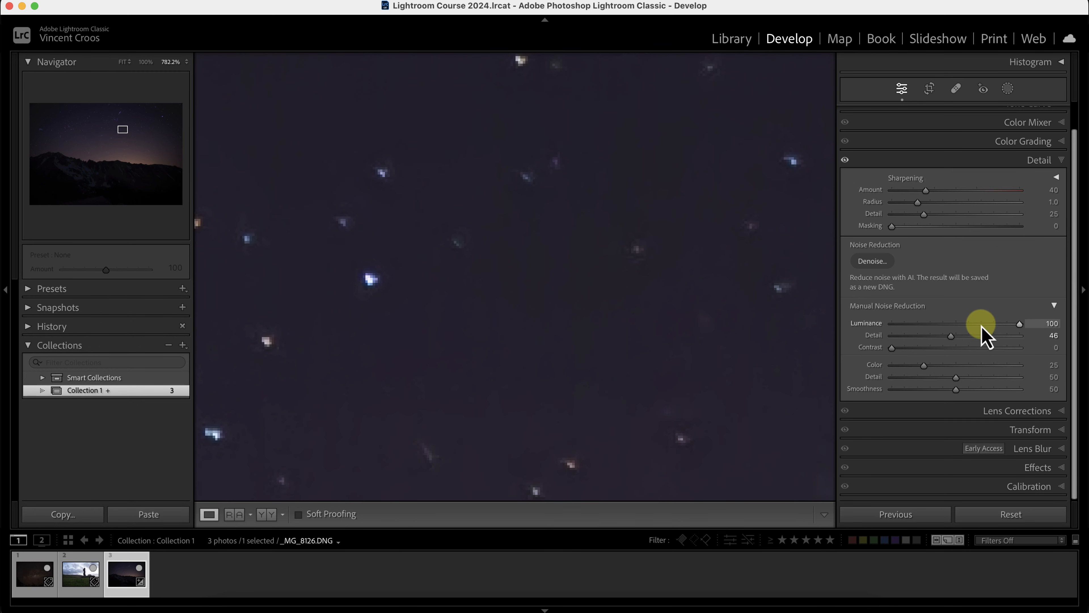
left_click_drag(982, 324, 1003, 344)
left_click(951, 336)
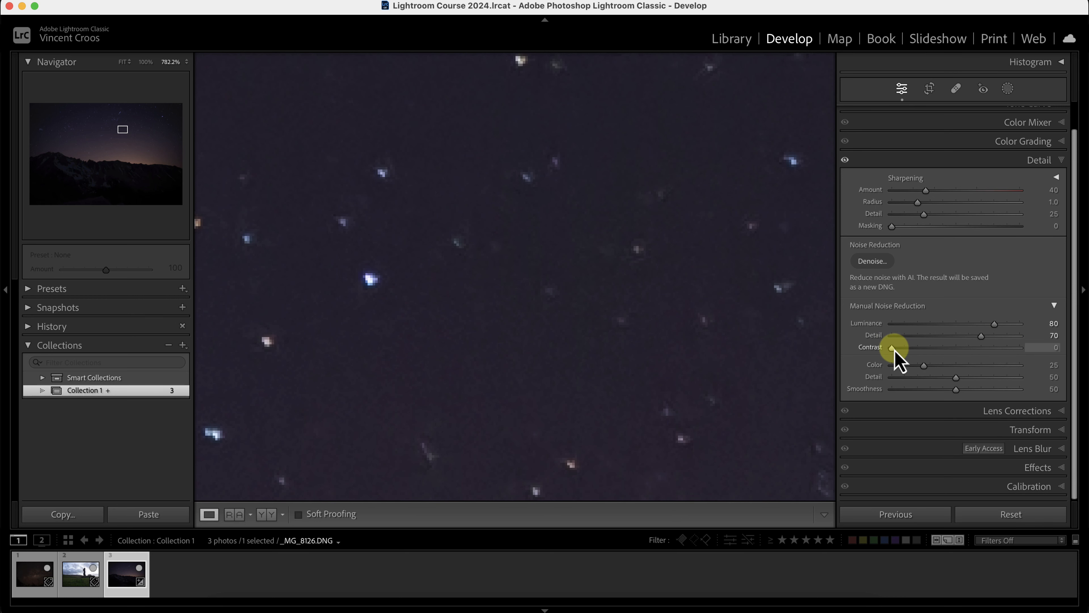
left_click_drag(904, 354, 1052, 357)
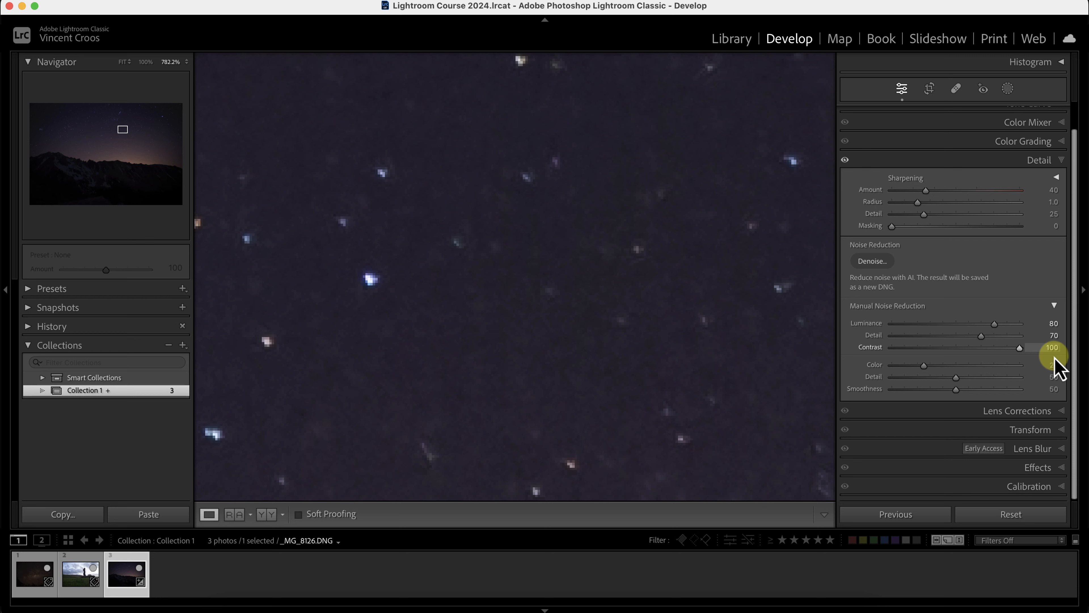
left_click_drag(1056, 359, 907, 354)
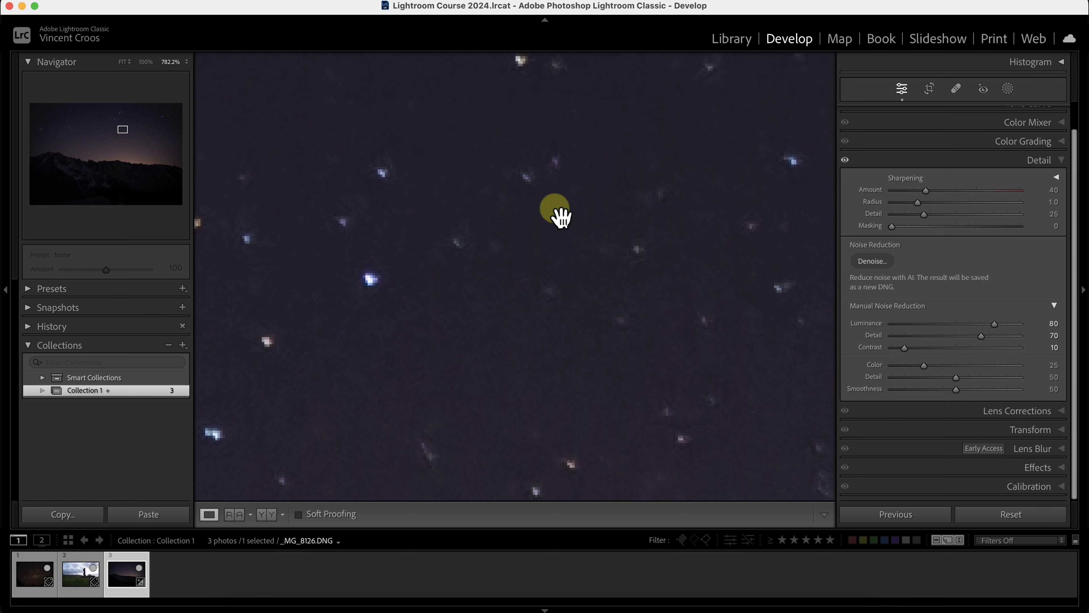
Step: Compare the whole photo with the Detail adjustments switched off and on
left_click(574, 264)
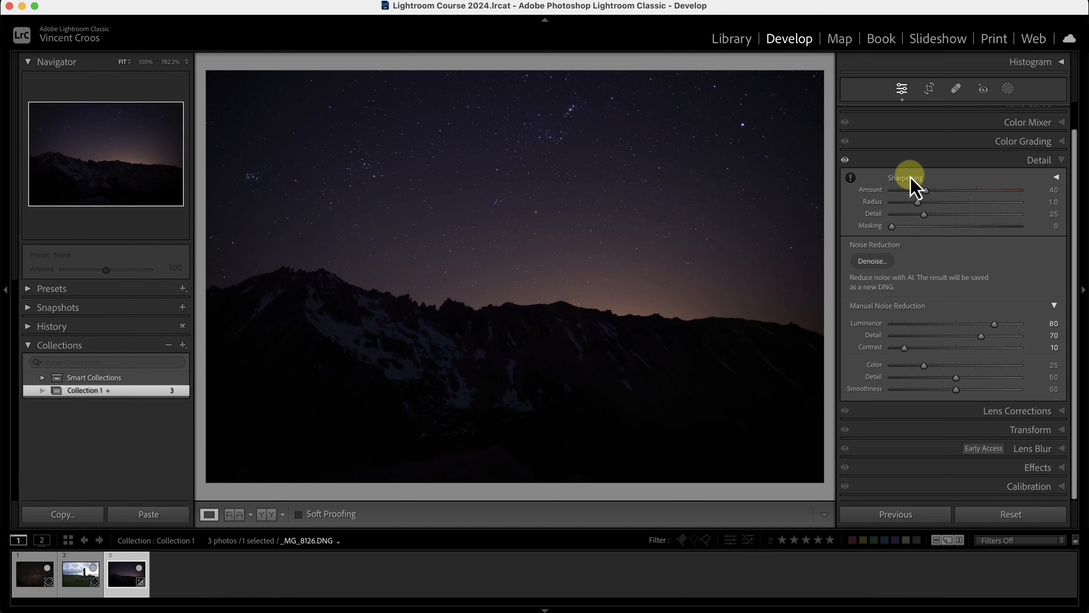
left_click(845, 160)
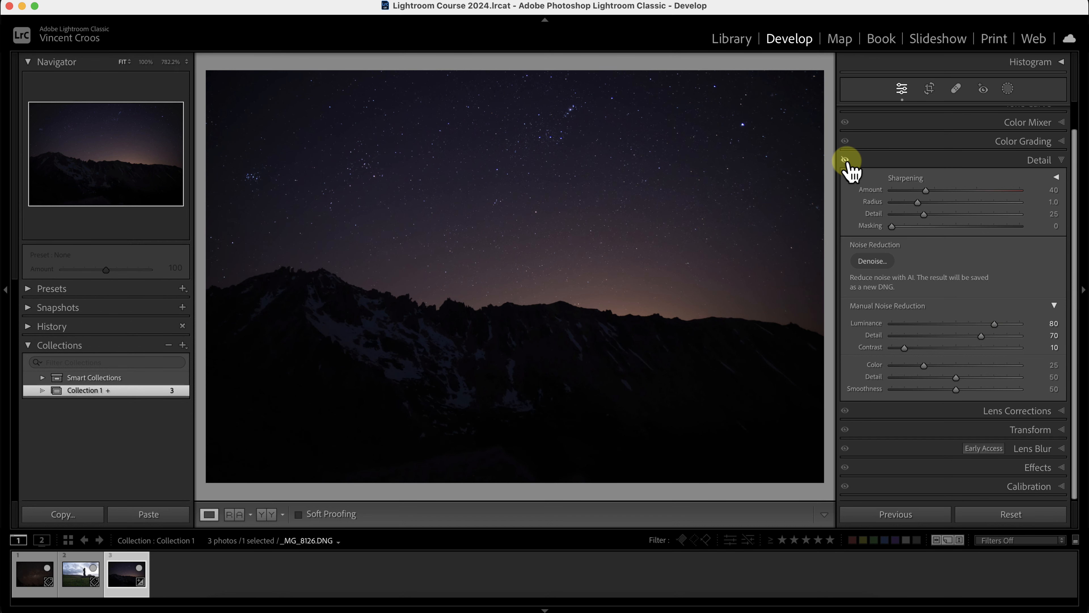
left_click(845, 160)
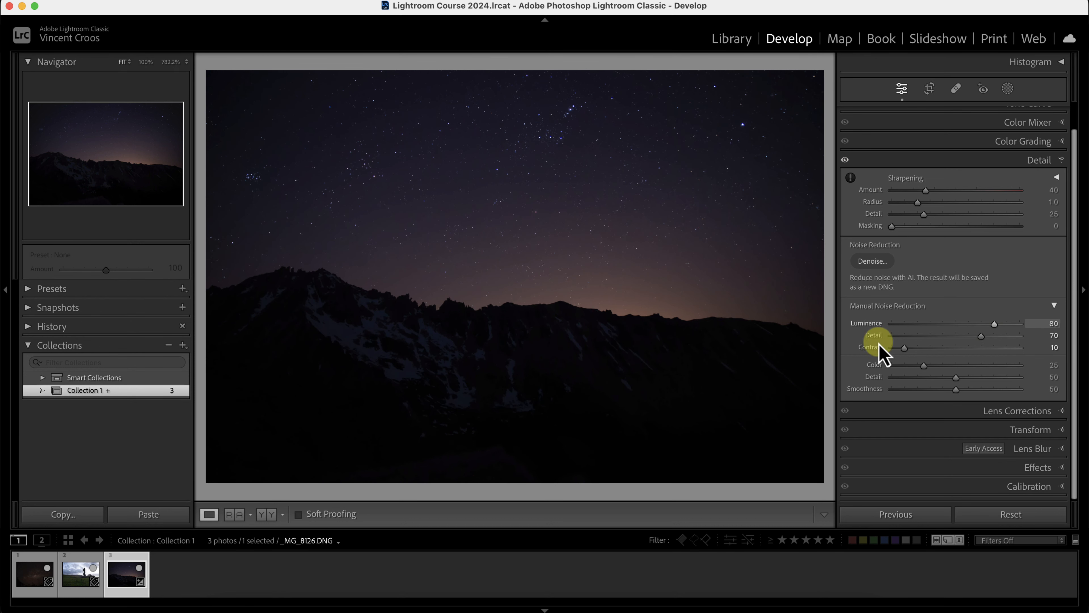
Step: Set Luminance noise reduction to 78 in a side-by-side before and after view and compare the stars up close
key("y")
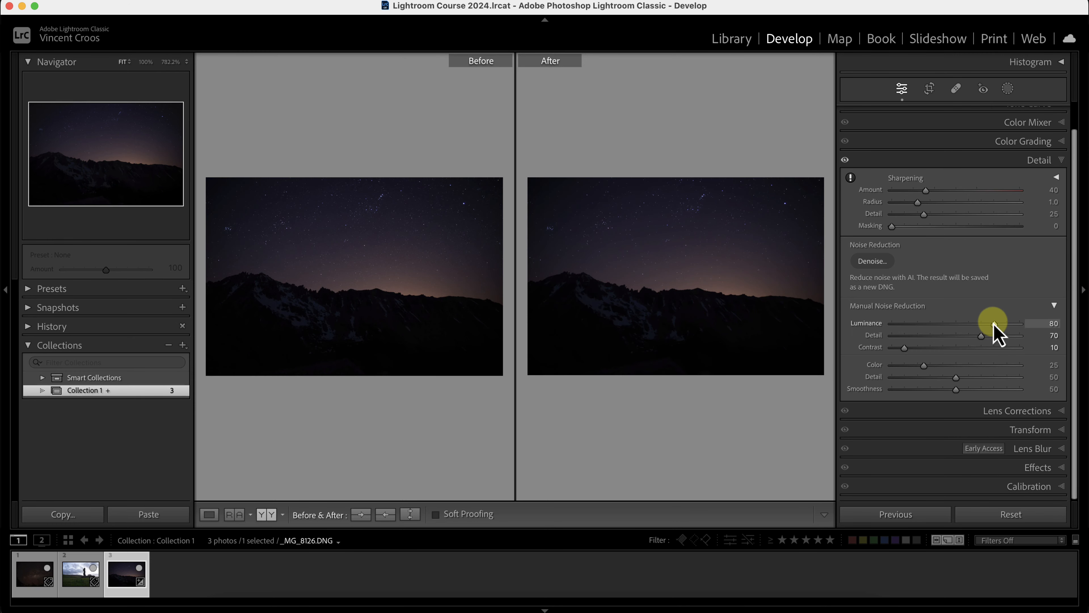
left_click_drag(994, 324, 991, 325)
left_click(621, 201)
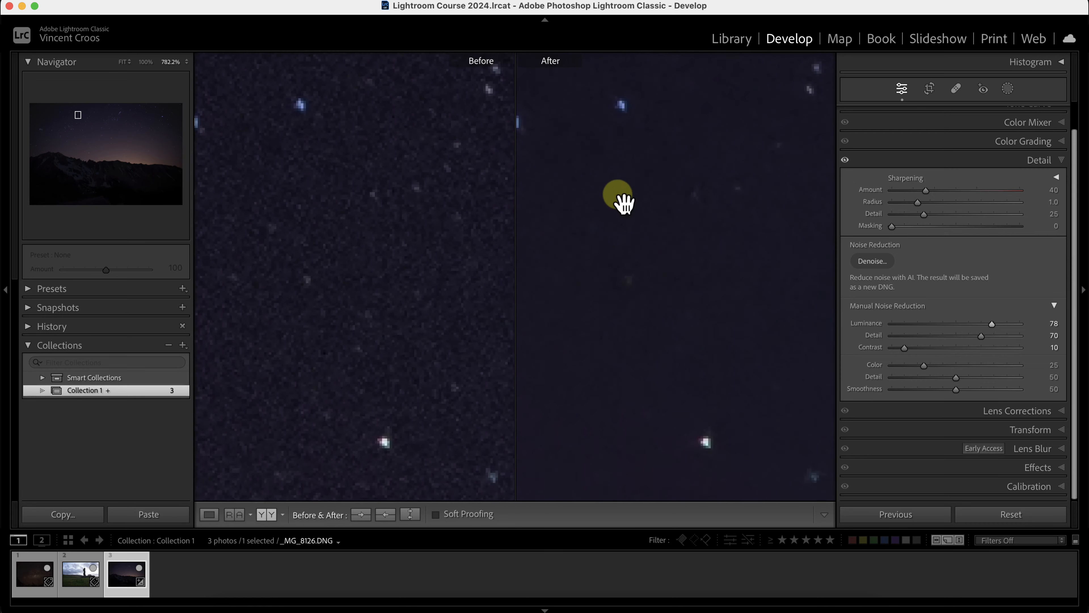
left_click_drag(657, 178, 677, 389)
left_click_drag(664, 306, 645, 382)
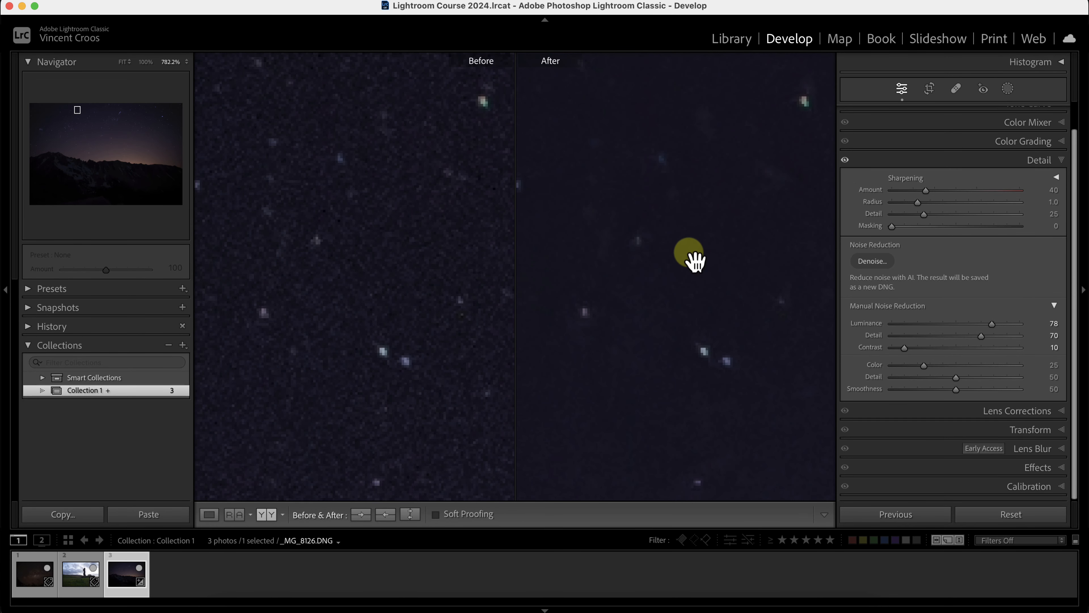
Step: Set Luminance noise reduction to 70 while comparing before and after at 300%, and return to the single full-photo view
left_click(179, 63)
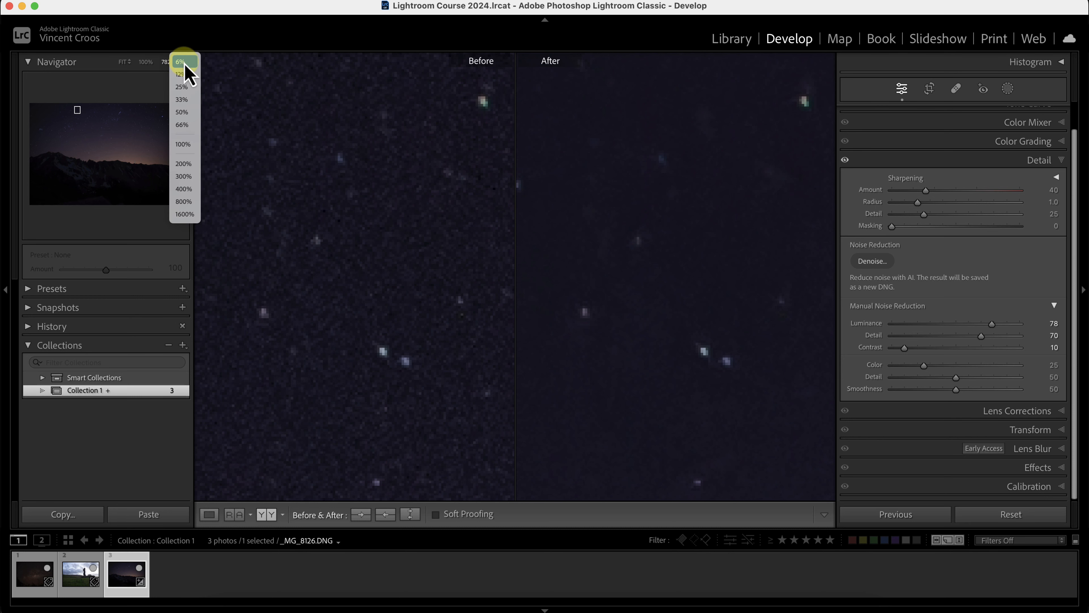
left_click(187, 176)
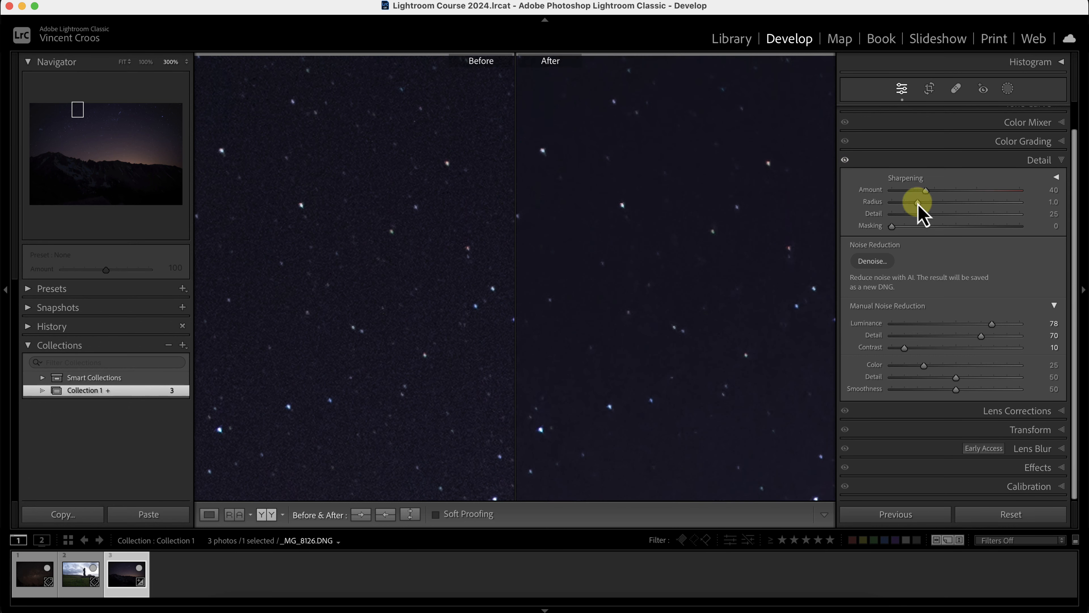
left_click_drag(992, 325, 980, 326)
left_click(721, 265)
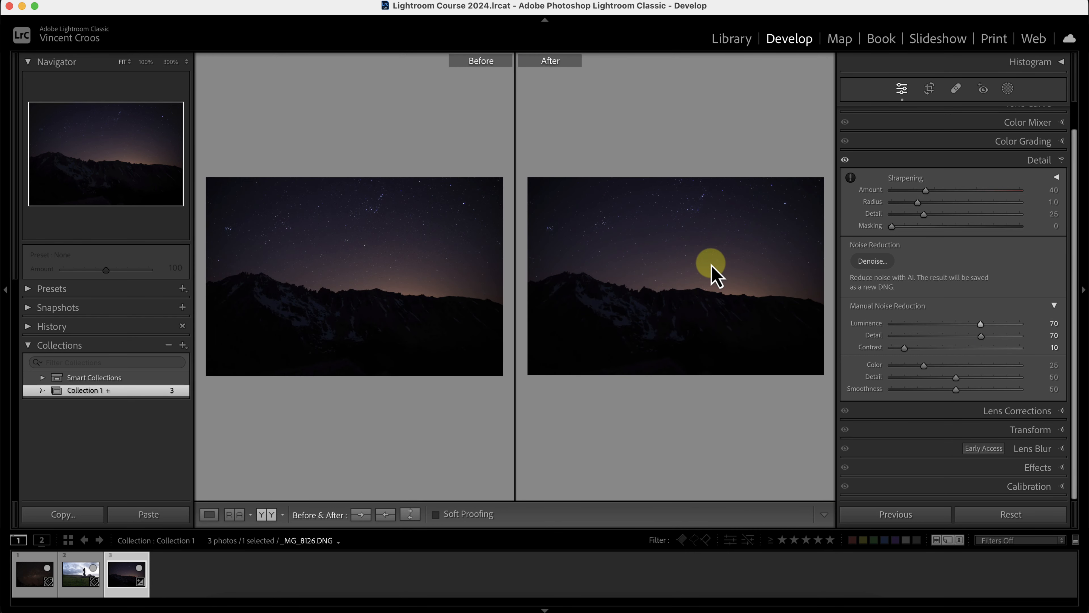
key("y")
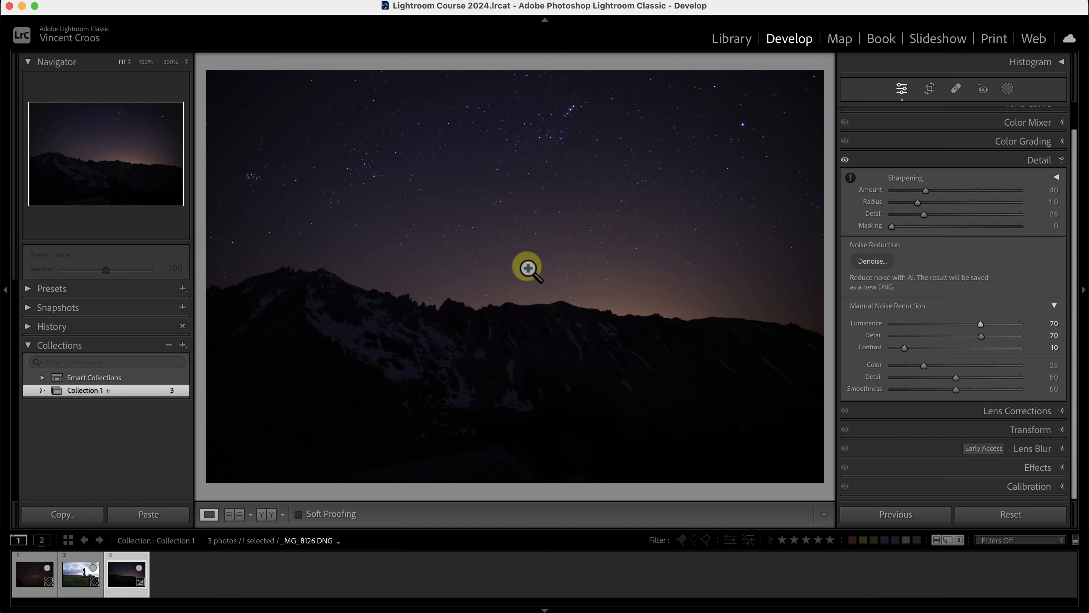
Step: Inspect the noise reduction around the mountain ridge and horizon glow up close
left_click(629, 259)
mouse_move(653, 309)
left_mouse_down()
mouse_move(538, 216)
mouse_move(639, 324)
mouse_move(661, 331)
left_mouse_up()
left_click(620, 298)
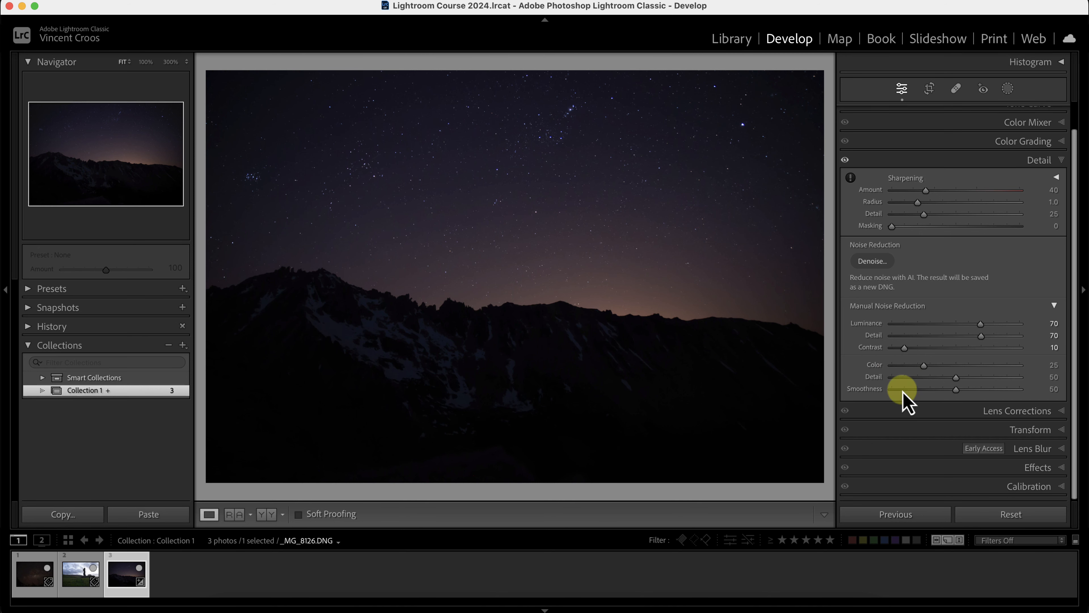
Step: Set Color and Luminance noise reduction to 0 and inspect the noise in the dark mountain foreground at up to 1600%
left_click(753, 433)
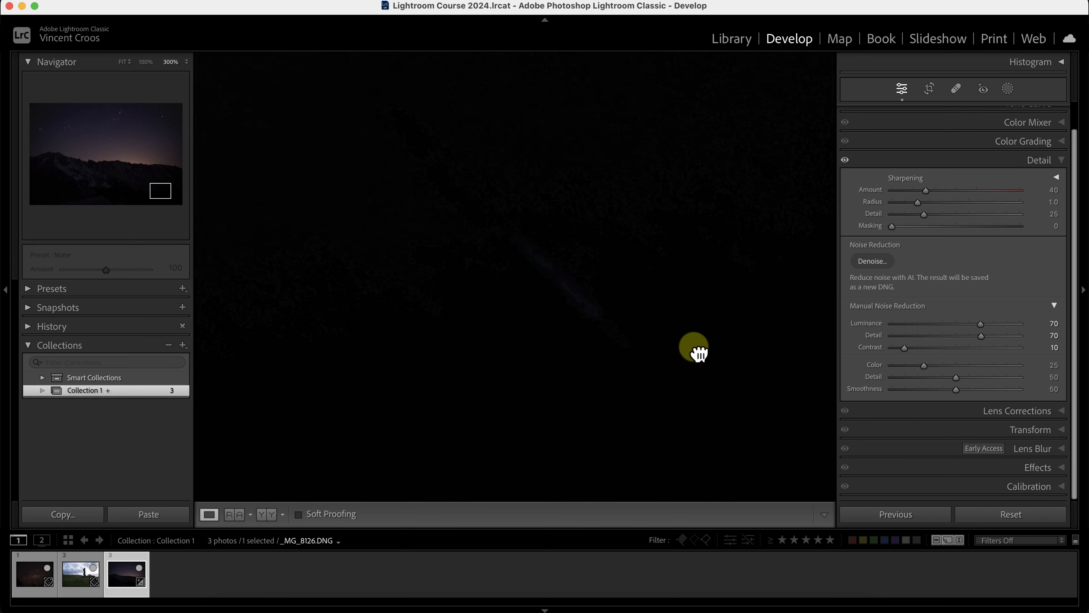
left_click_drag(665, 319, 558, 326)
left_click_drag(721, 387, 597, 345)
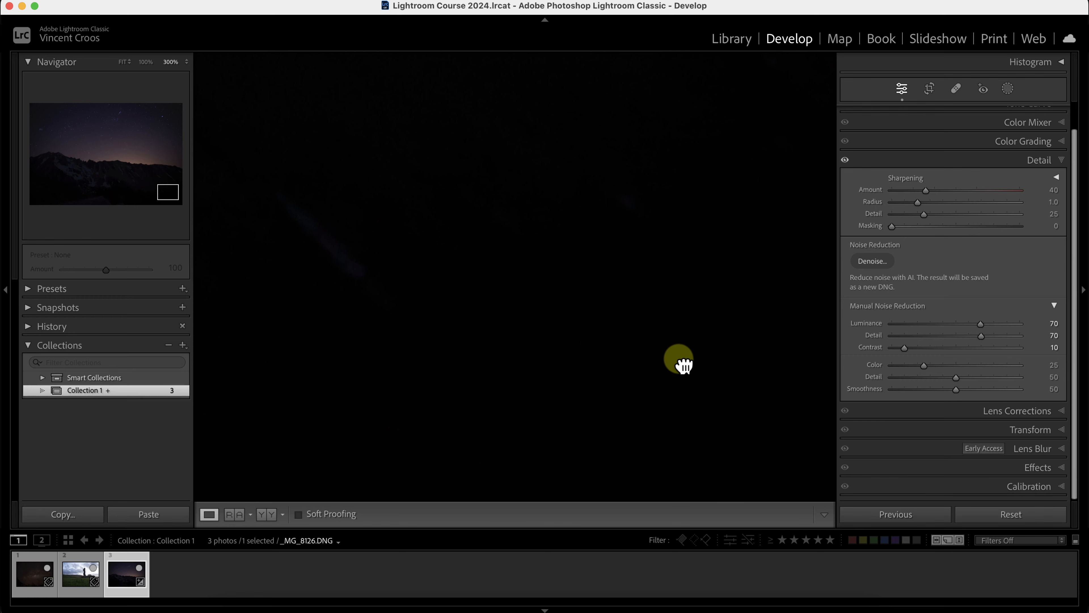
left_click_drag(684, 365, 460, 229)
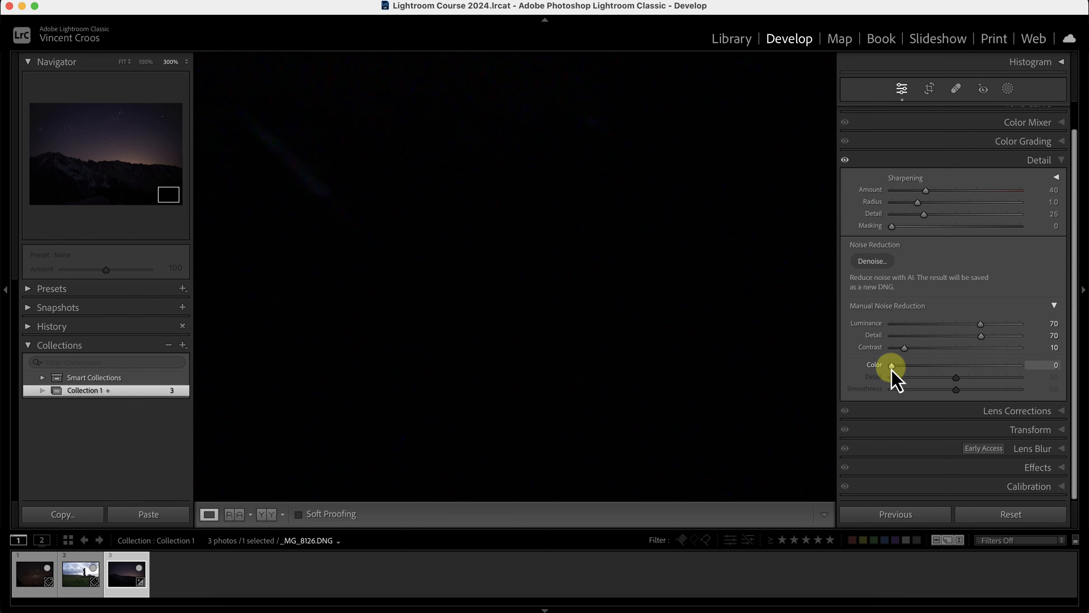
left_click_drag(628, 334, 688, 320)
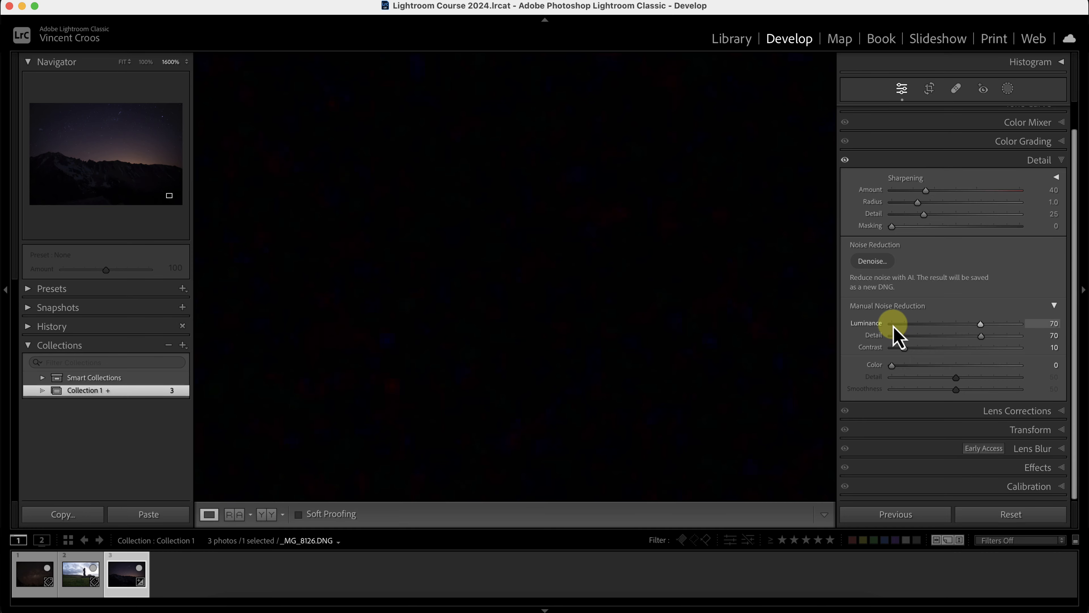
double_click(867, 324)
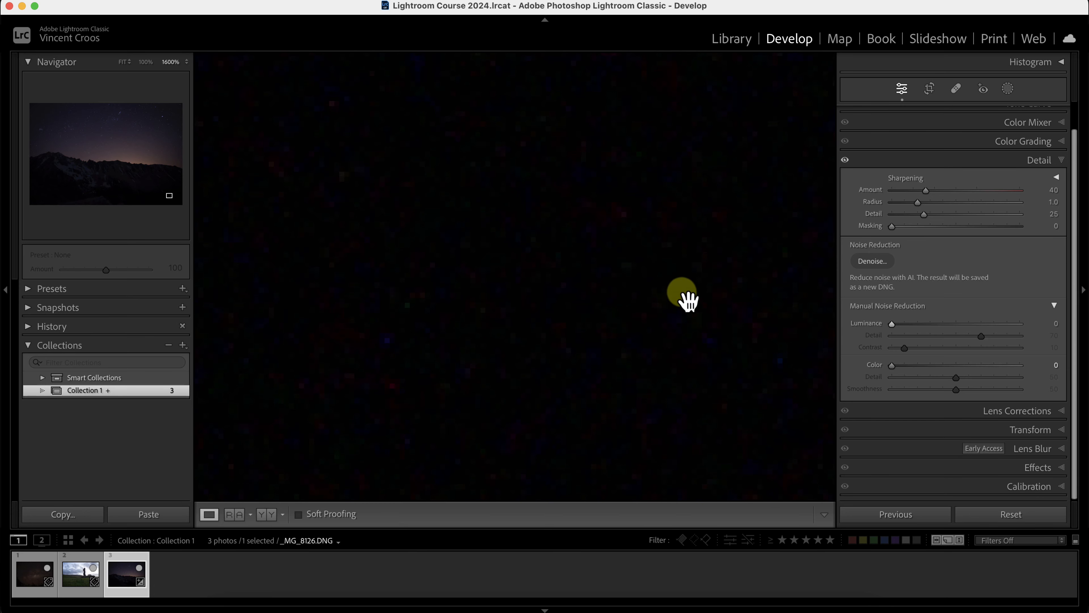
left_click_drag(676, 280, 602, 278)
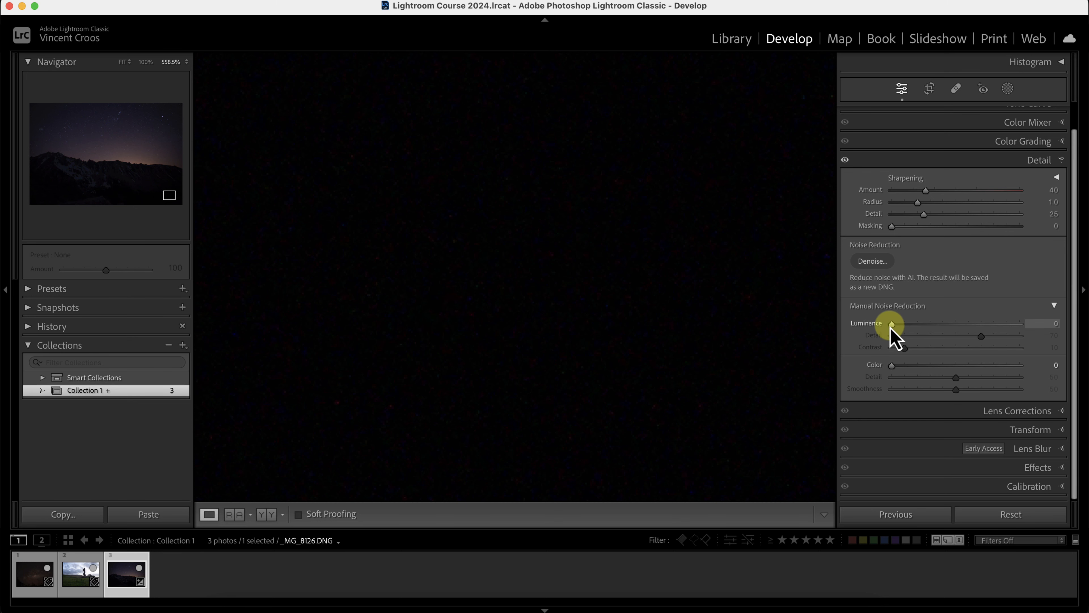
Step: Set Luminance noise reduction to 57 and Color noise reduction to 26 while checking the dark foreground up close
left_click_drag(914, 330, 968, 325)
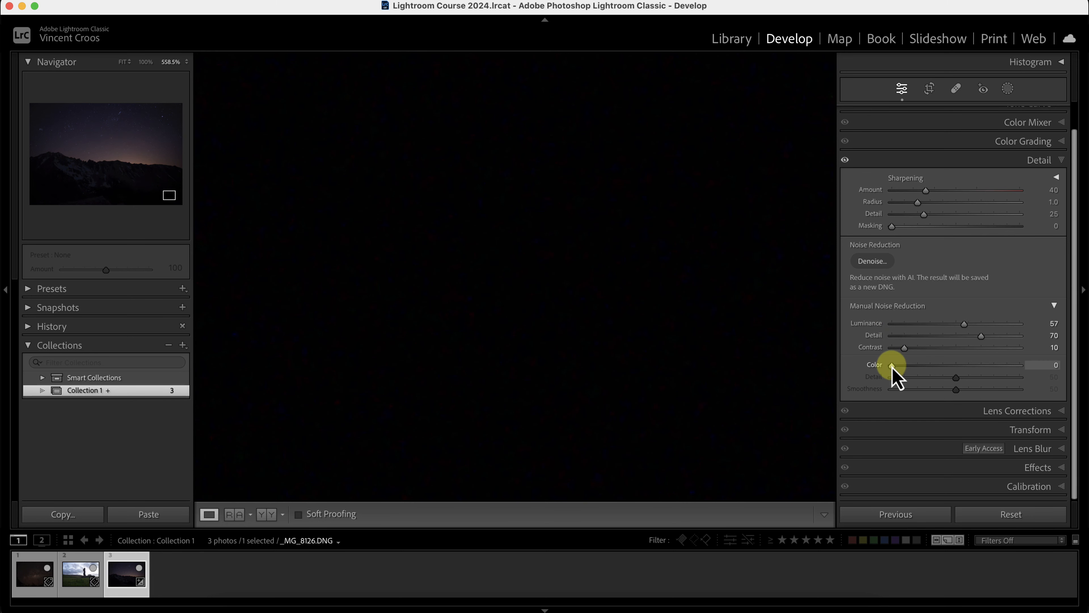
left_click_drag(892, 366, 925, 369)
left_click_drag(636, 322, 462, 226)
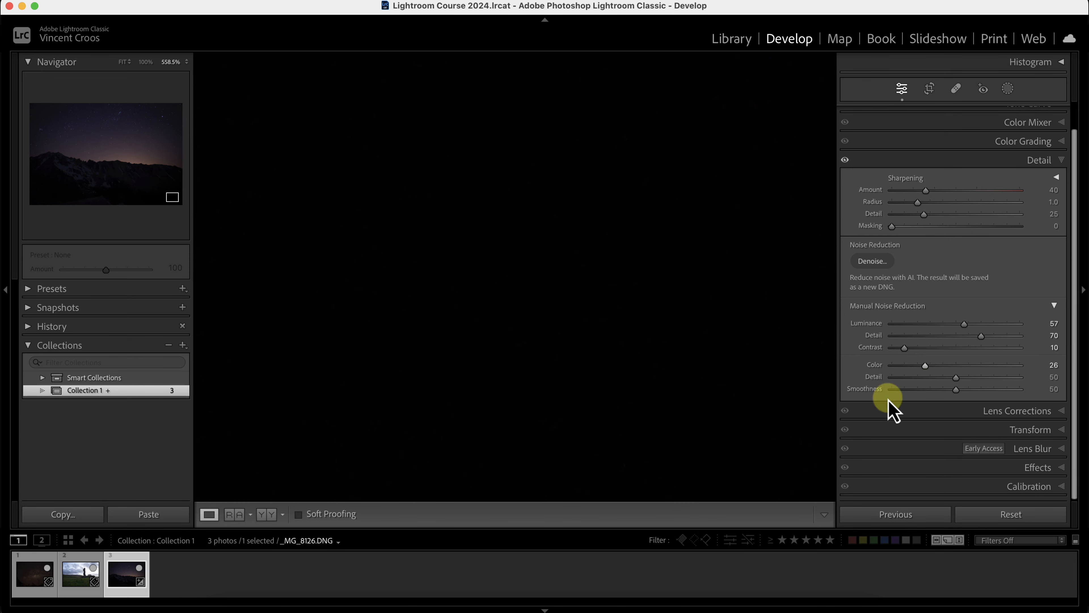
Step: Try Color Smoothness at 60, restore it to 50, and leave the close-up of the dark foreground
mouse_move(956, 377)
left_mouse_down()
mouse_move(919, 379)
mouse_move(964, 378)
mouse_move(968, 390)
left_mouse_up()
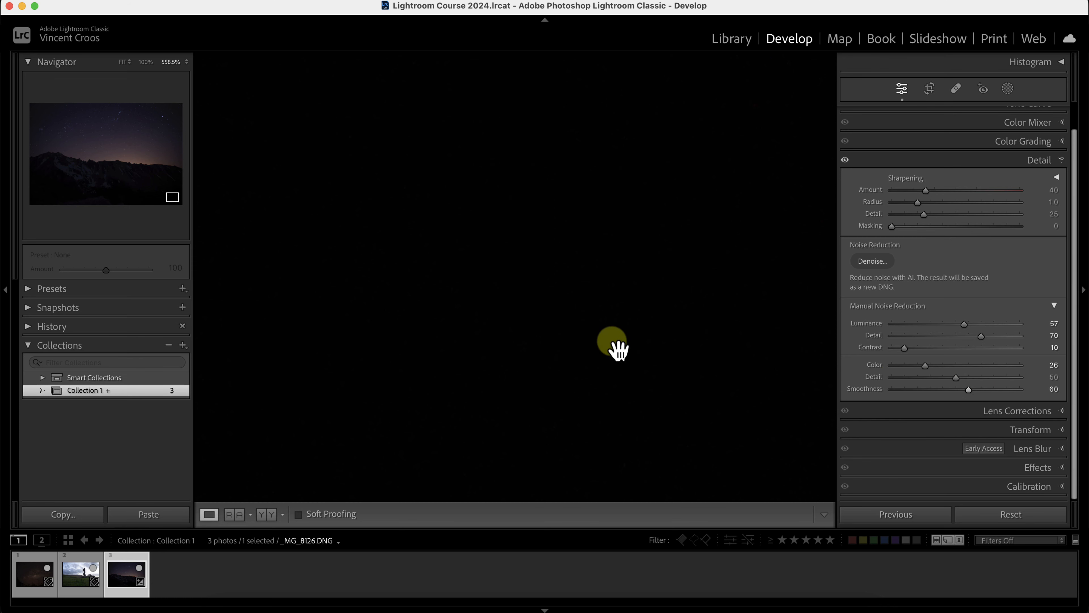
left_click_drag(968, 390, 959, 384)
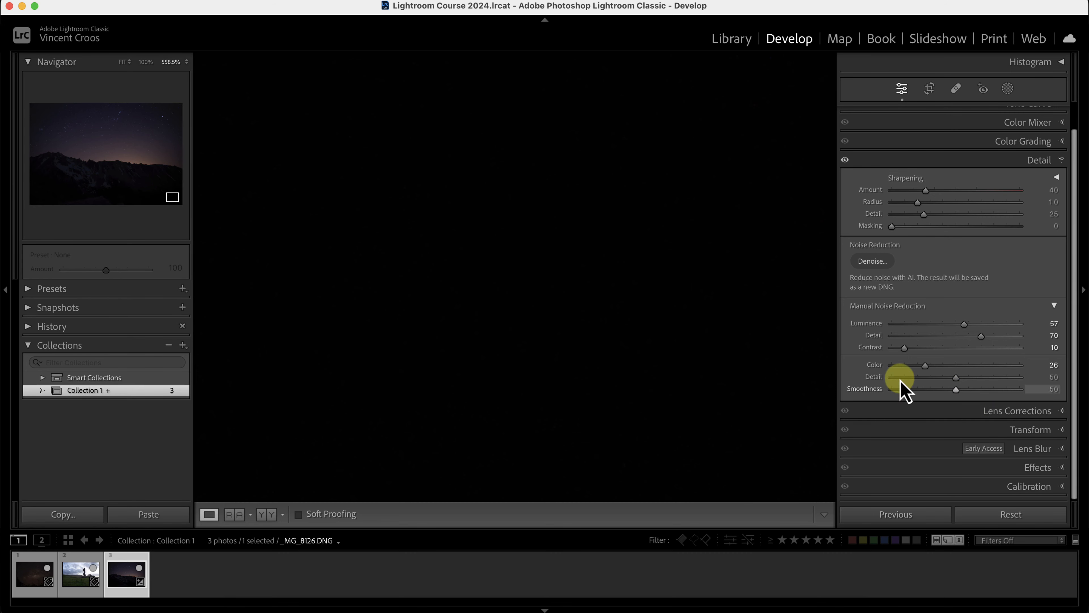
left_click_drag(661, 224, 530, 253)
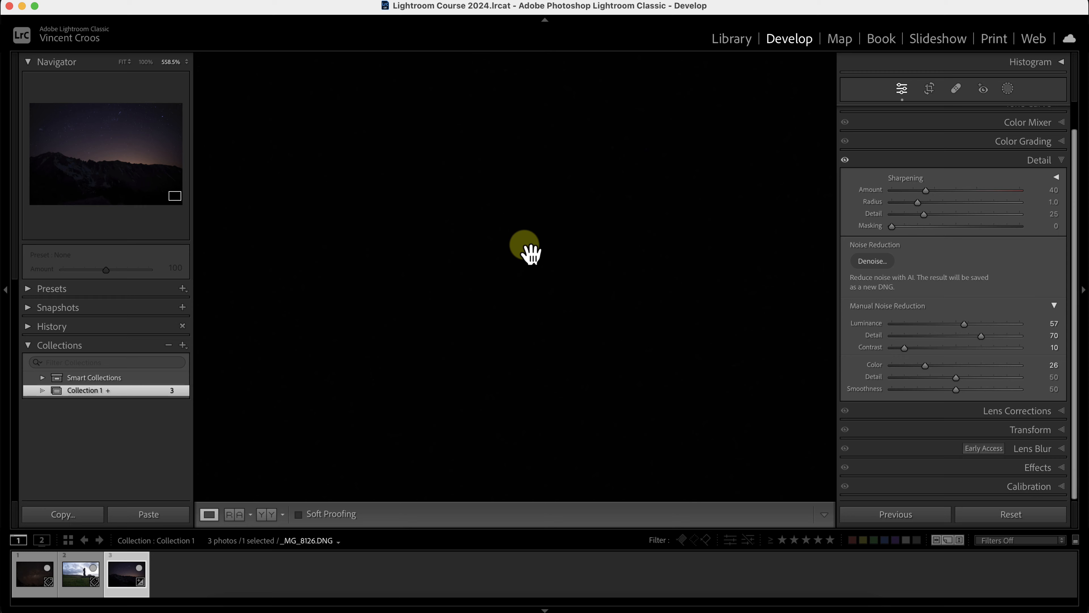
left_click(577, 257)
Step: Open the Milky Way photo _MG_2807.dng and examine the noise around the stars and the dark treeline up close
left_click(37, 576)
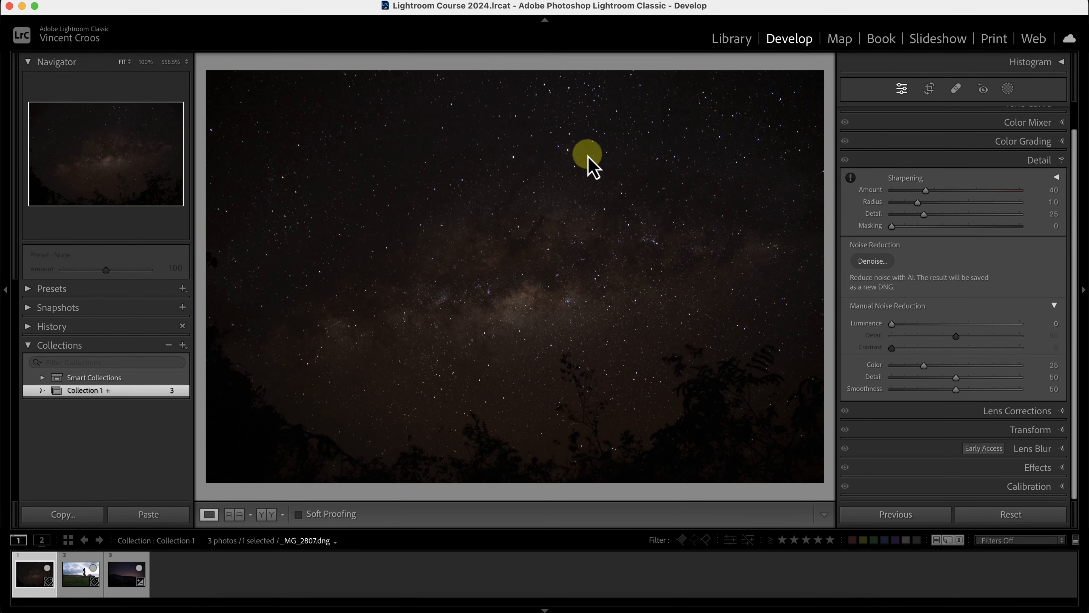
left_click(540, 171)
left_click_drag(543, 195, 463, 419)
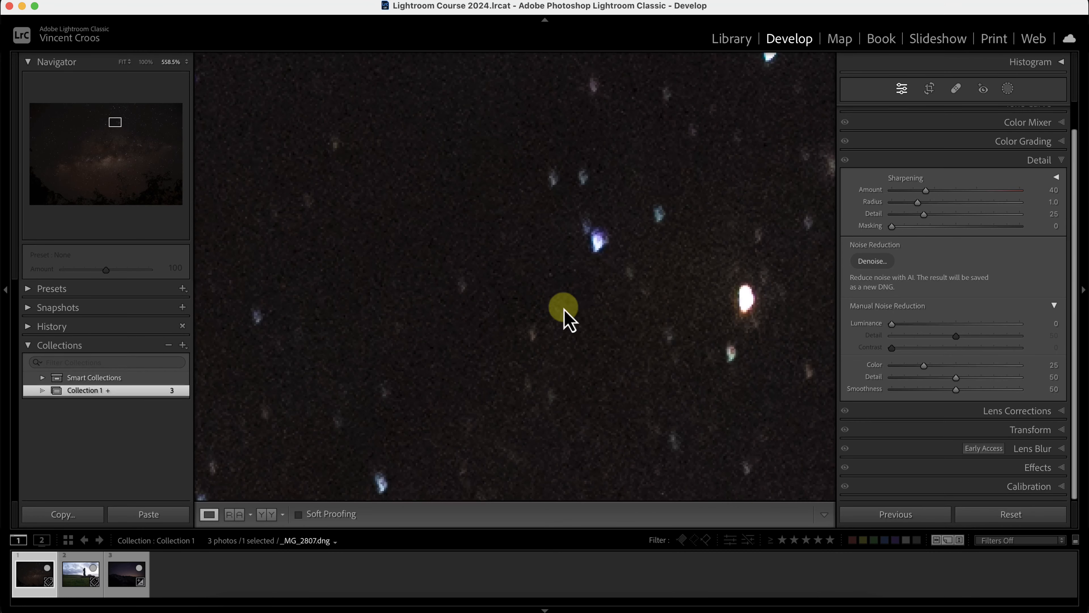
left_click_drag(637, 362, 554, 207)
left_click_drag(110, 196, 63, 195)
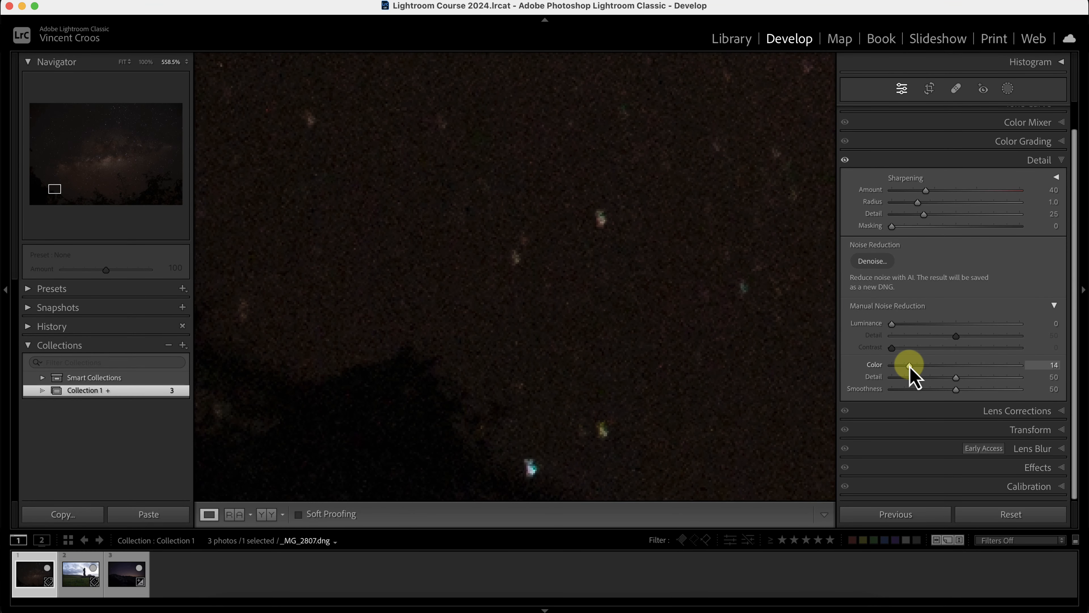
Step: Try Color noise reduction at 0 and restore it to 25, comparing the noise above the trees and in the photo's dark lower-left corner
left_click_drag(910, 365, 890, 365)
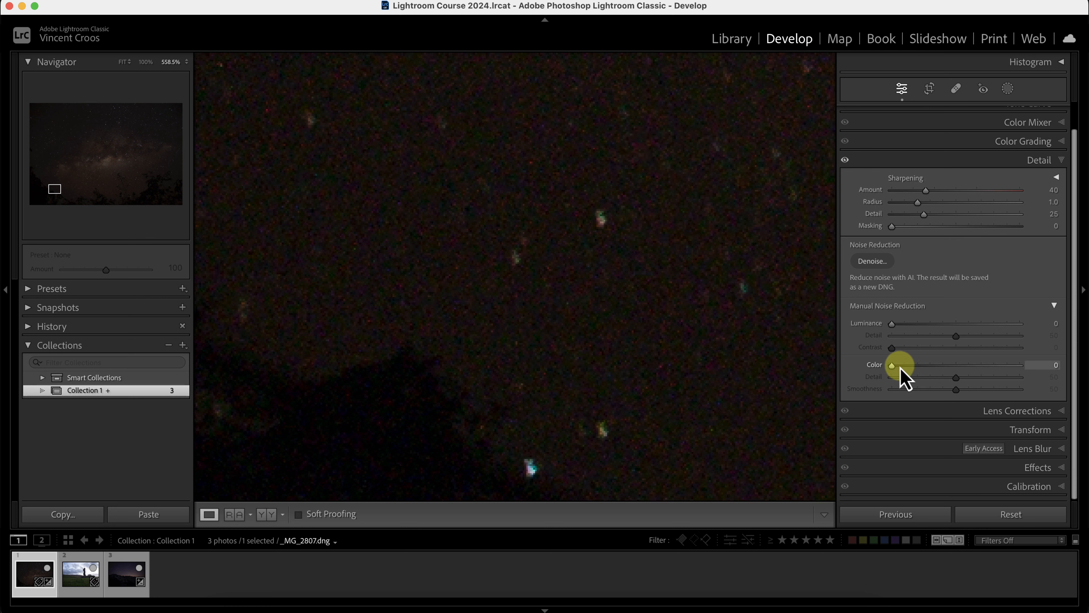
left_click_drag(929, 369, 925, 368)
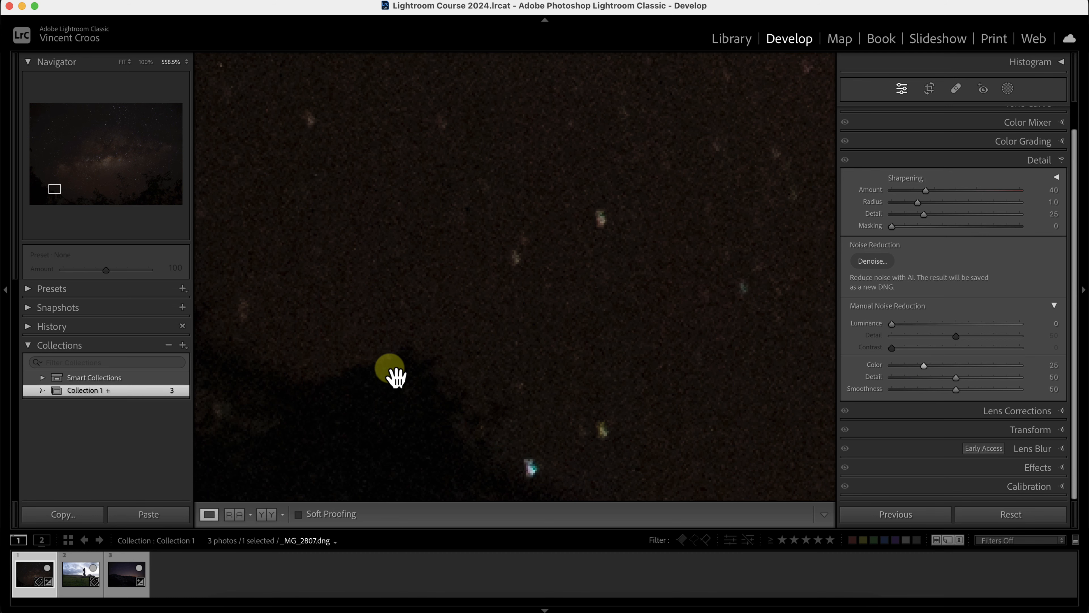
left_click(41, 202)
left_click(219, 208)
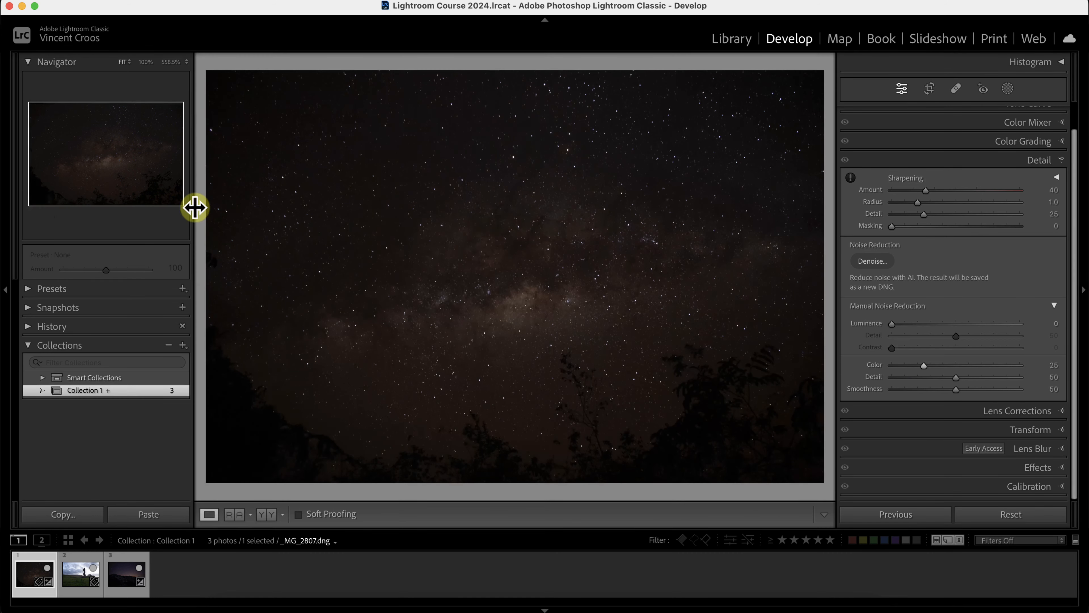
left_click(36, 207)
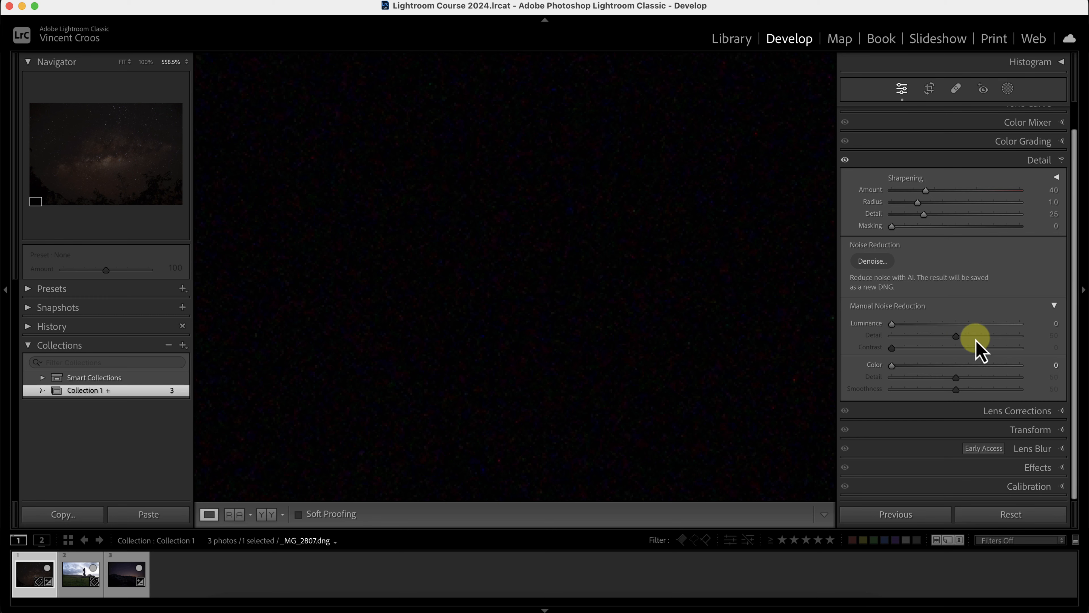
left_click(456, 252)
left_click_drag(454, 251, 555, 299)
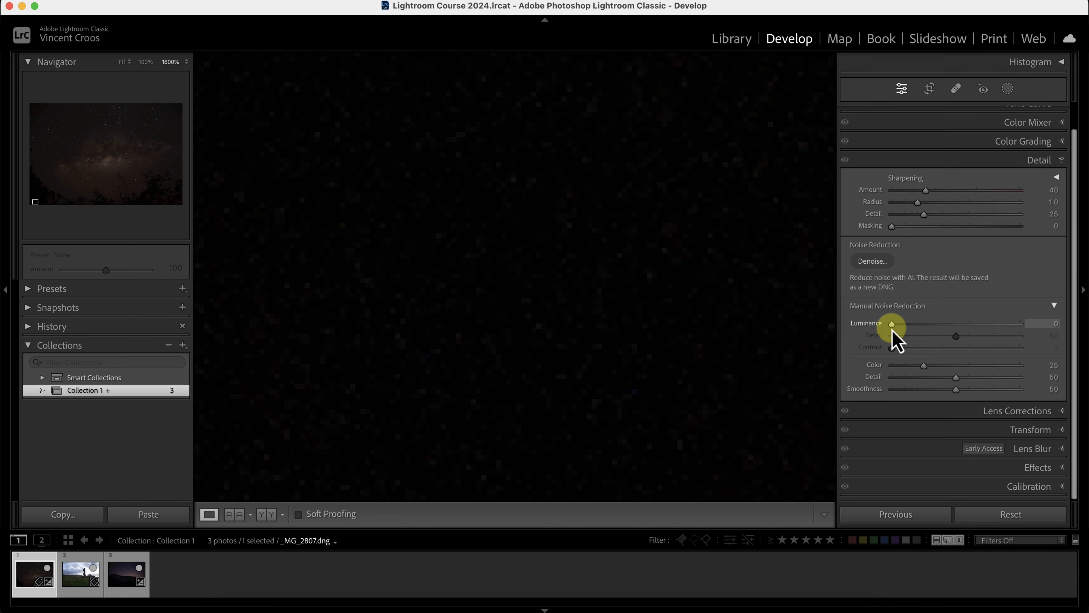
Step: Set Luminance noise reduction to 26, check the stars at 1600%, and compare the full photo with the Detail adjustments off and on
left_click_drag(893, 324, 926, 329)
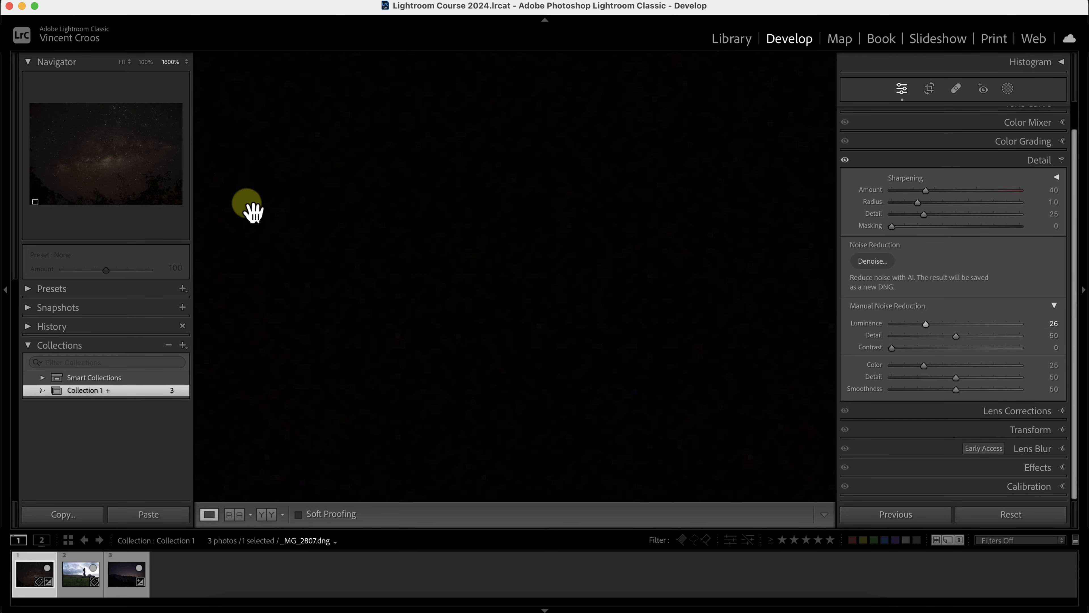
left_click(106, 135)
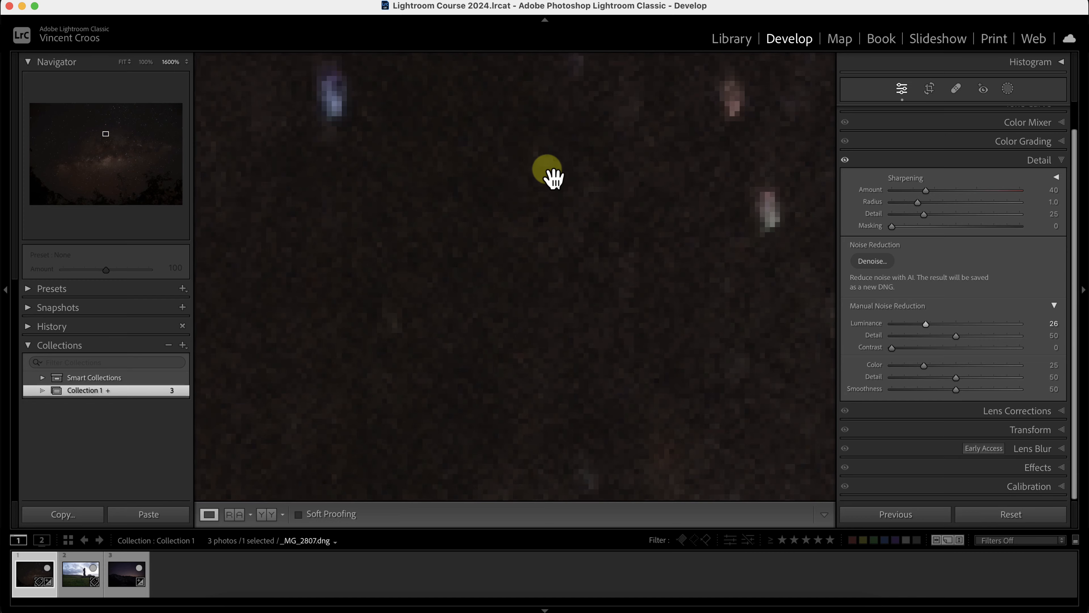
left_click_drag(550, 174, 518, 279)
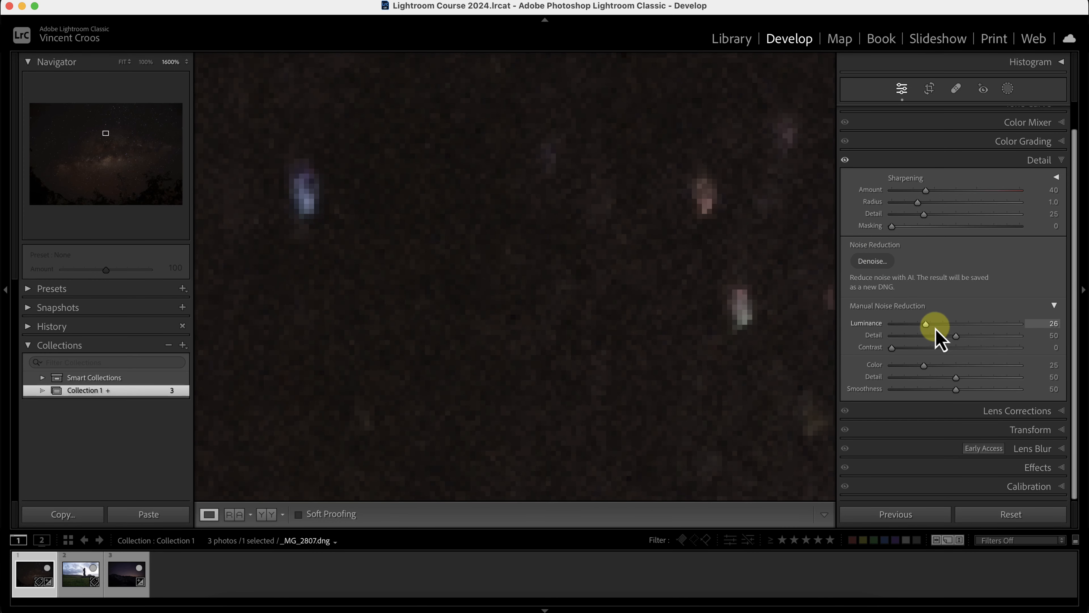
left_click(585, 193)
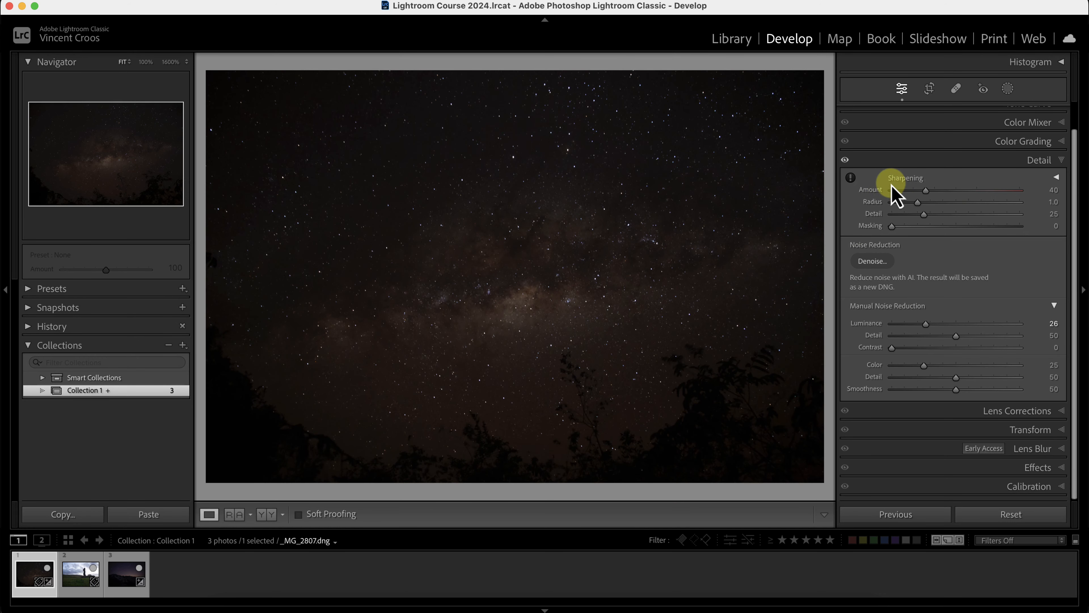
left_click(846, 159)
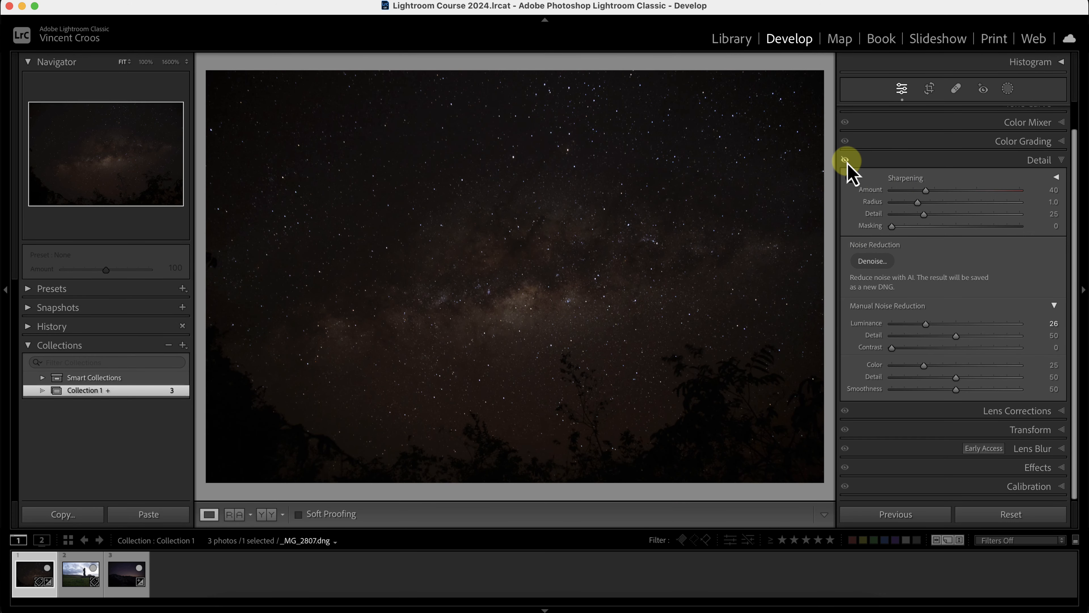
left_click(846, 160)
Step: Show the Milky Way photo's stars at 200% in a side-by-side before and after view
left_click(170, 62)
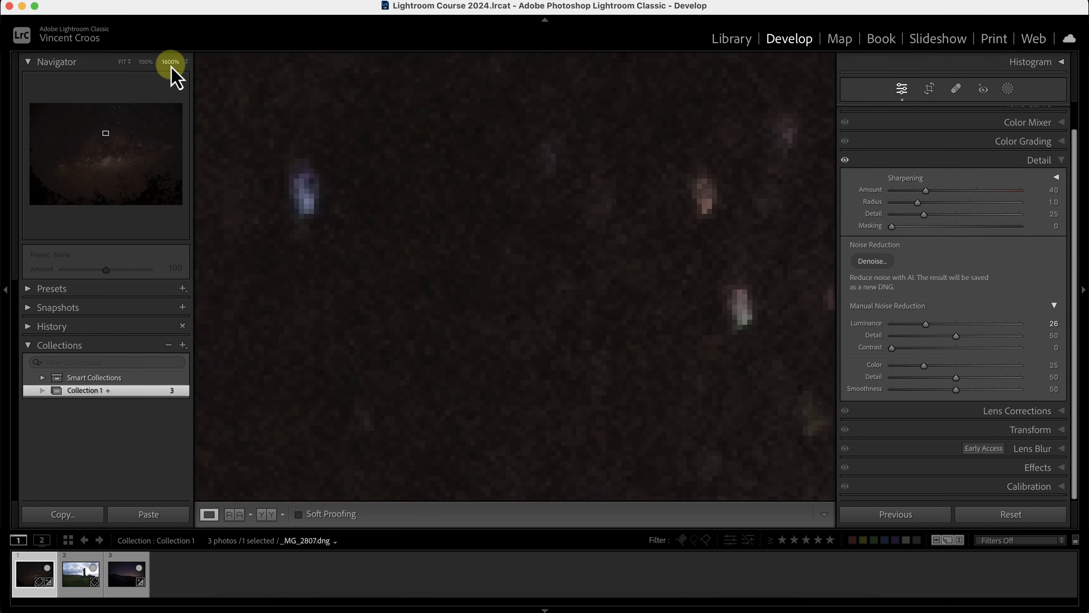
left_click(185, 63)
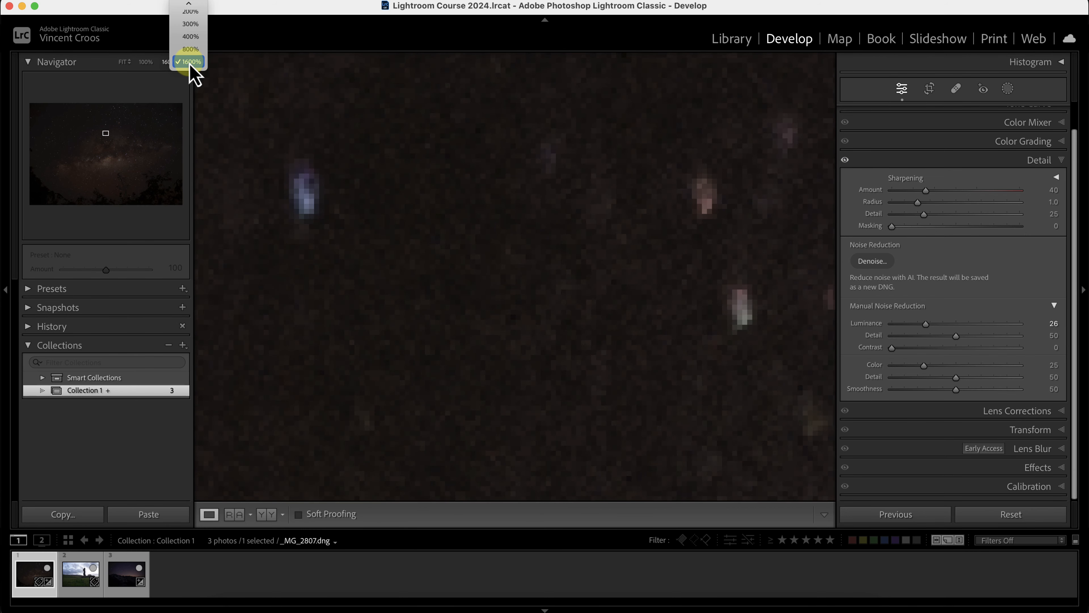
left_click(195, 13)
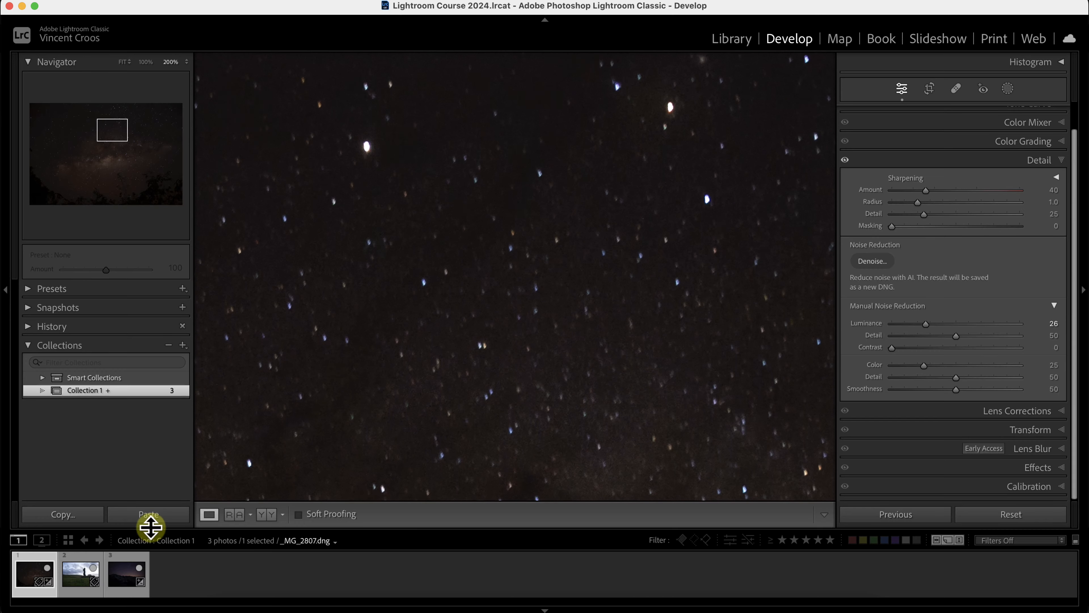
left_click(272, 514)
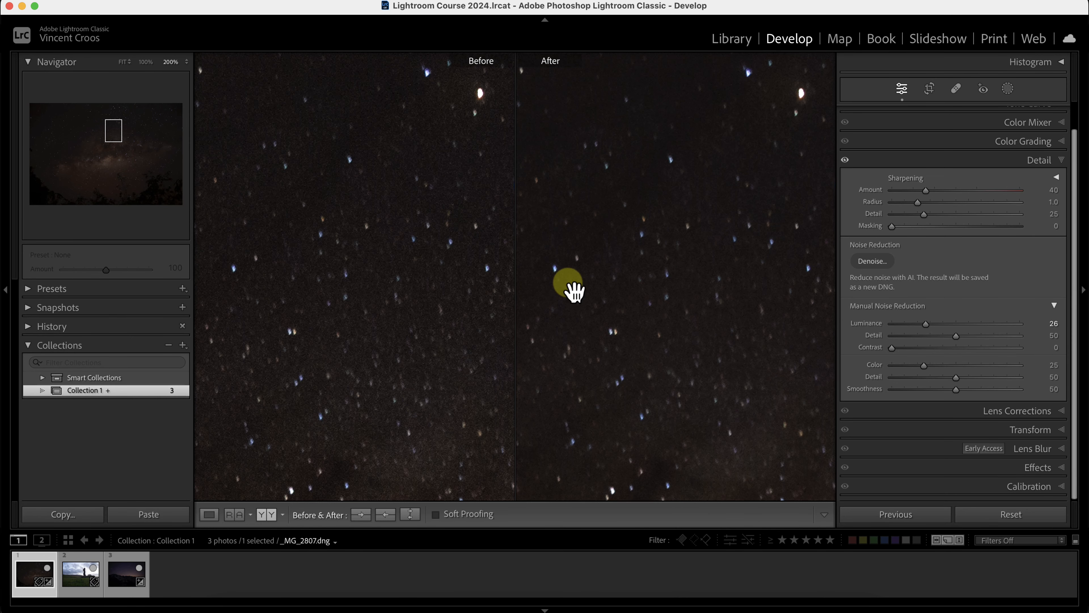
Step: Set Luminance noise reduction to 34 with Detail 70 and Contrast 31, and return to the single full-photo view
left_click_drag(724, 194, 683, 238)
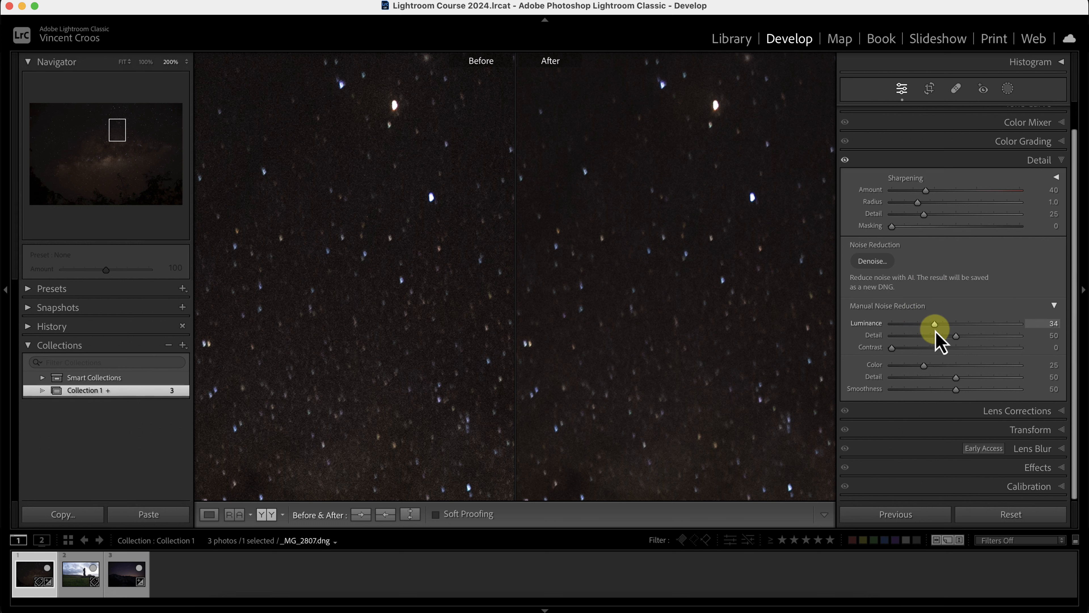
left_click_drag(956, 338, 983, 339)
left_click_drag(910, 351, 932, 359)
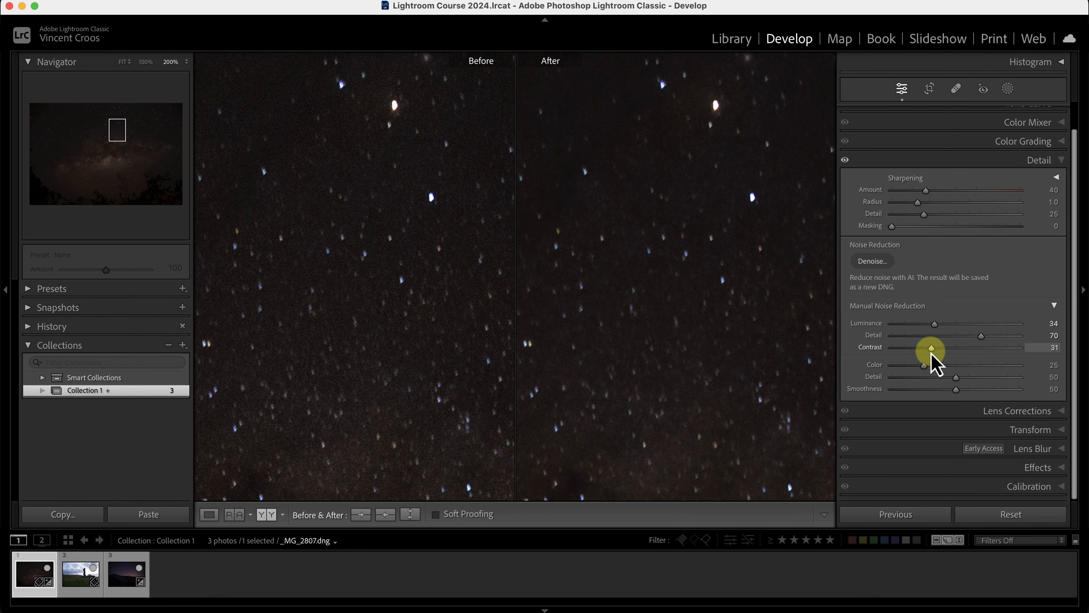
left_click(684, 277)
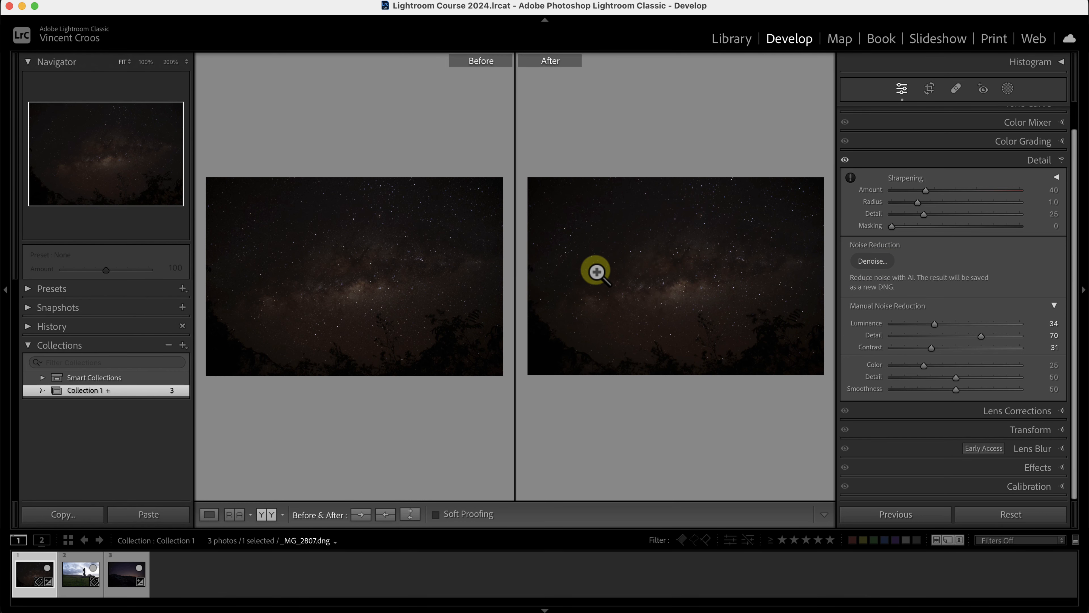
key("y")
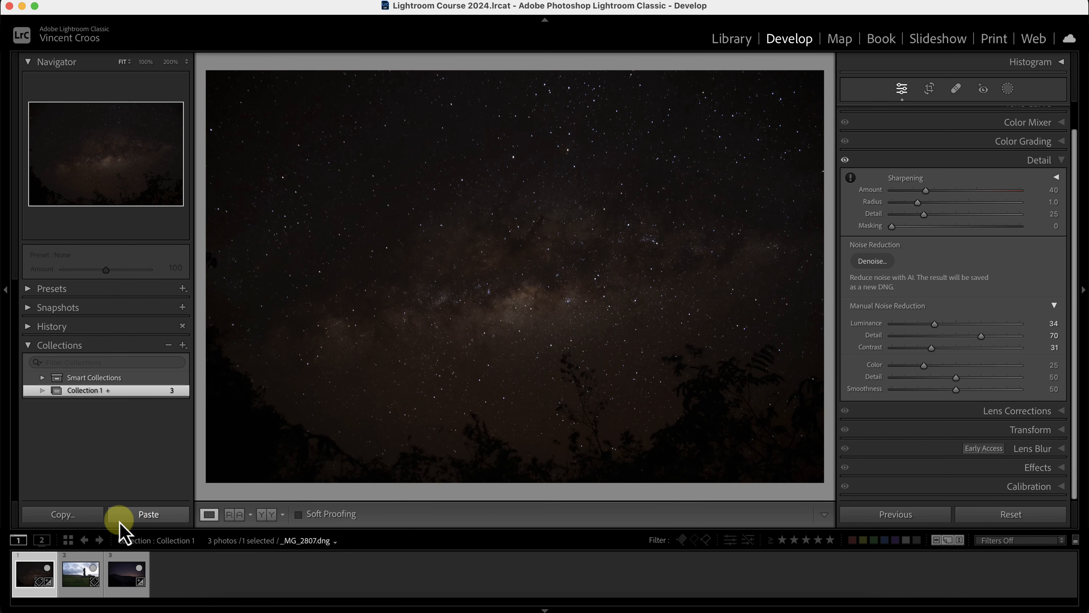
Step: Open the AI Denoise preview for _MG_8126.DNG and set the Denoise amount to 19
left_click(110, 596)
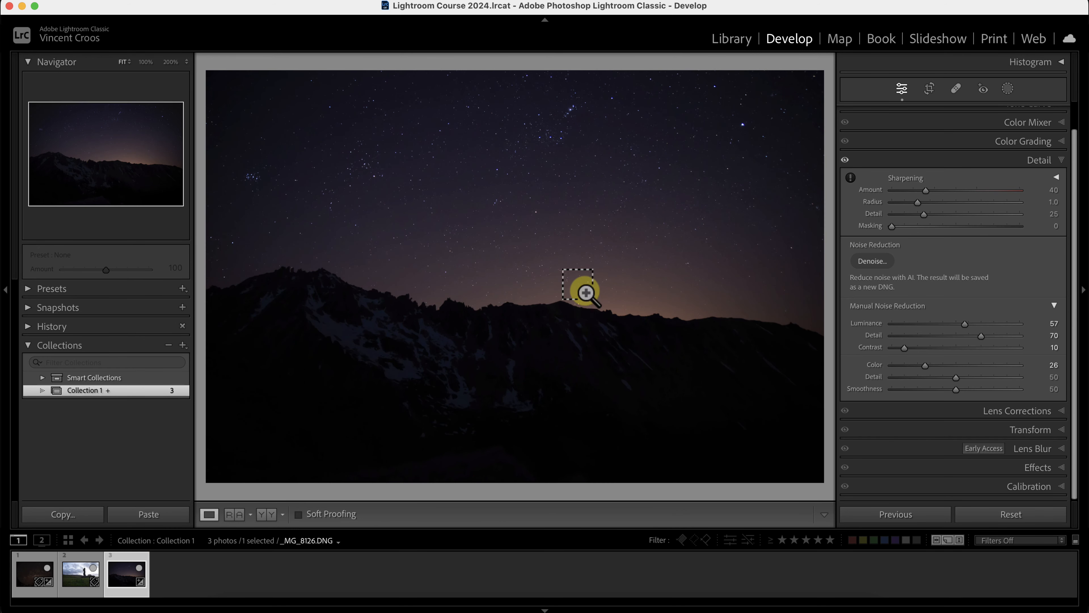
left_click(869, 262)
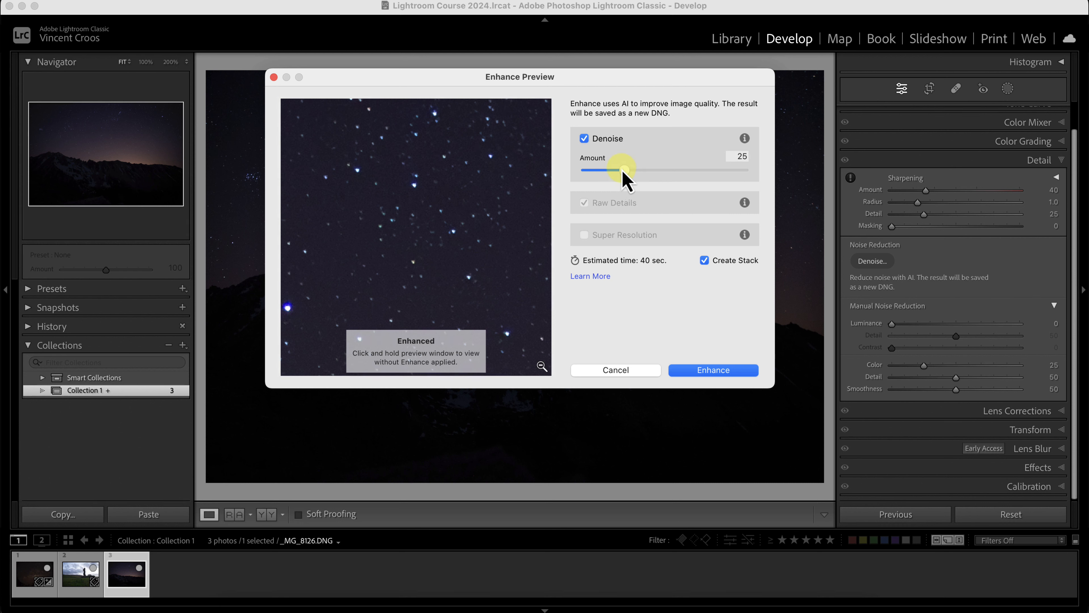
mouse_move(612, 170)
left_mouse_down()
mouse_move(722, 171)
mouse_move(614, 171)
left_mouse_up()
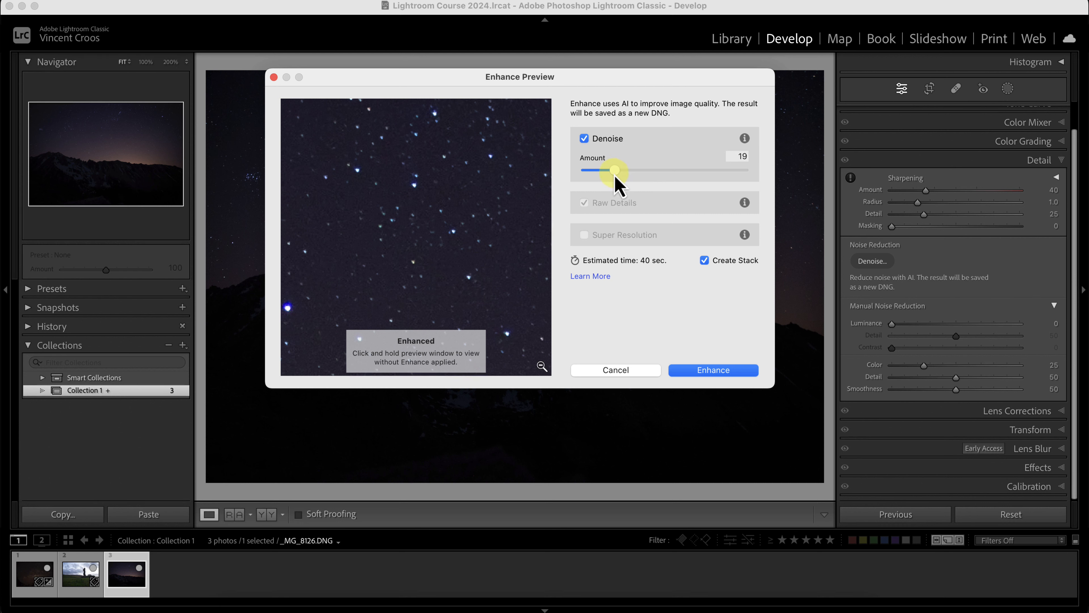
Step: Compare the preview's stars with and without Enhance applied, and raise the Denoise amount to 55
left_click(434, 177)
left_click_drag(435, 178, 438, 184)
left_click(432, 175)
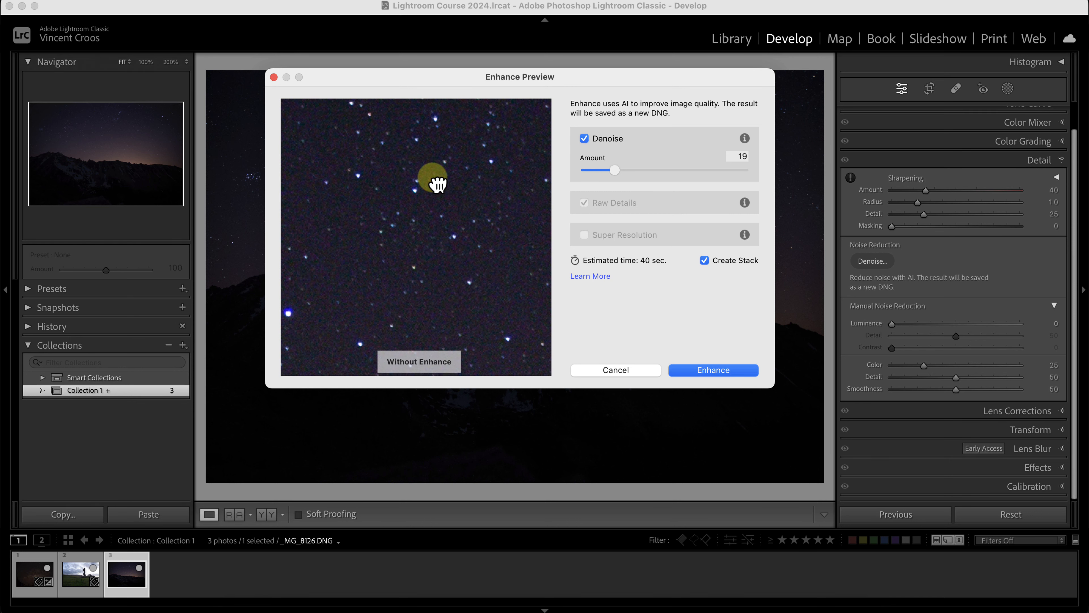
left_click_drag(438, 184, 437, 181)
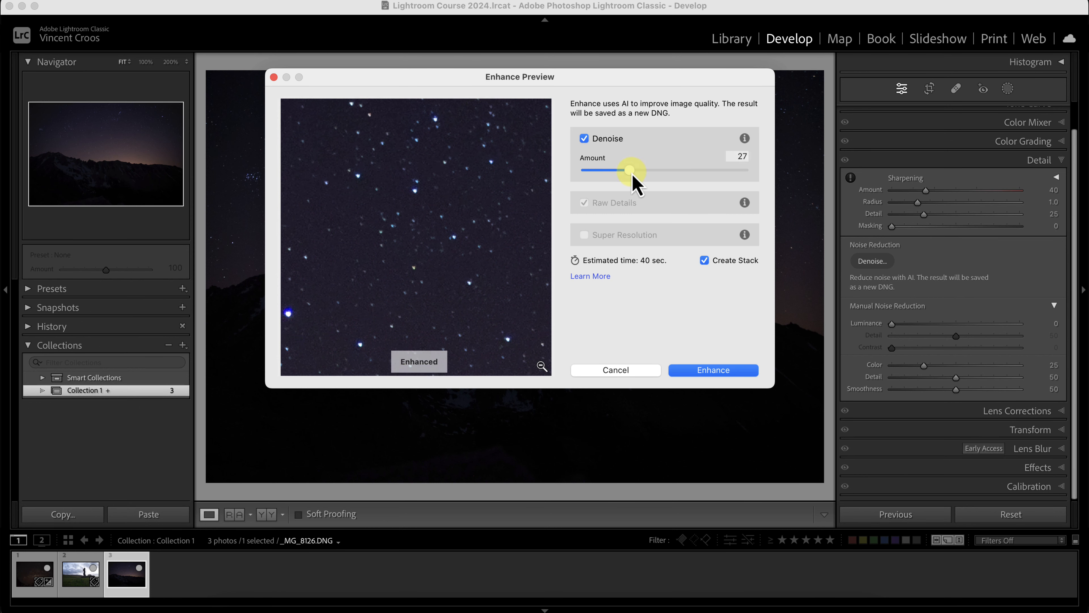
left_click_drag(633, 174, 673, 174)
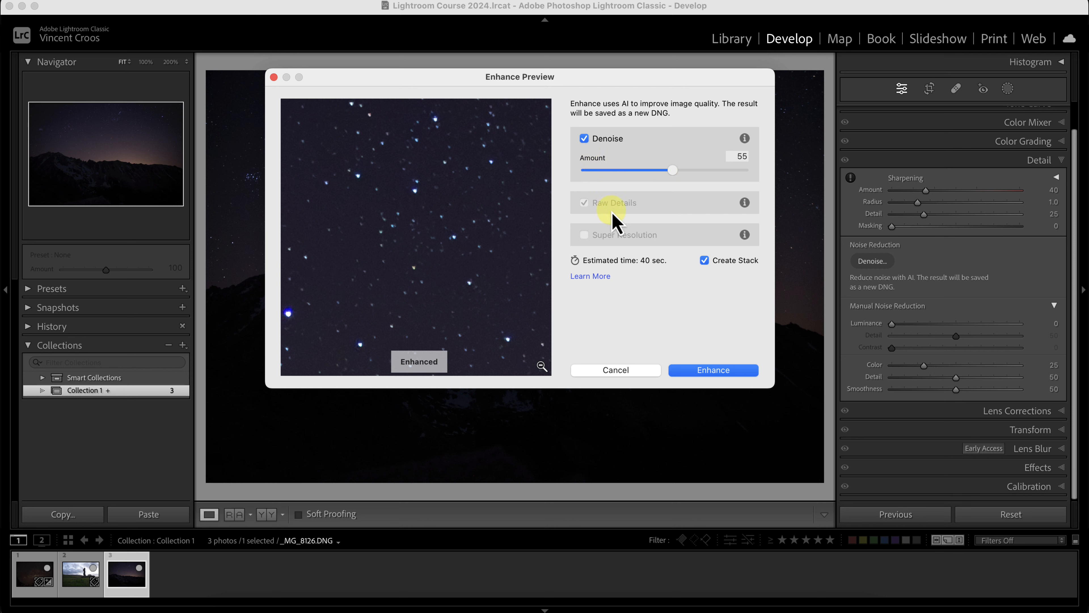
Step: Try Super Resolution in place of Denoise in the Enhance preview, and turn Denoise back on
left_click(584, 138)
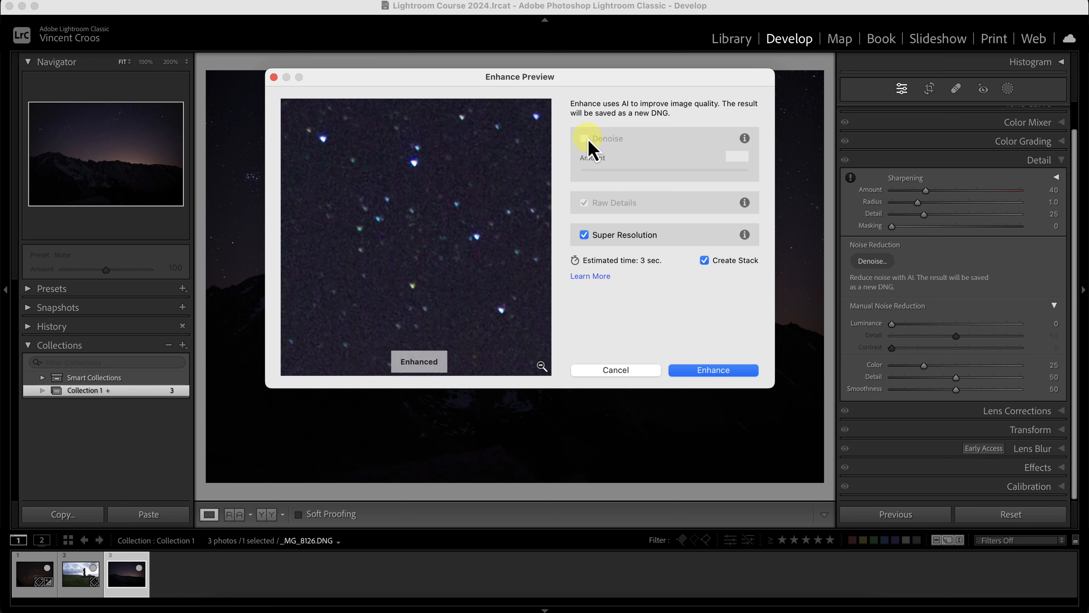
left_click(584, 235)
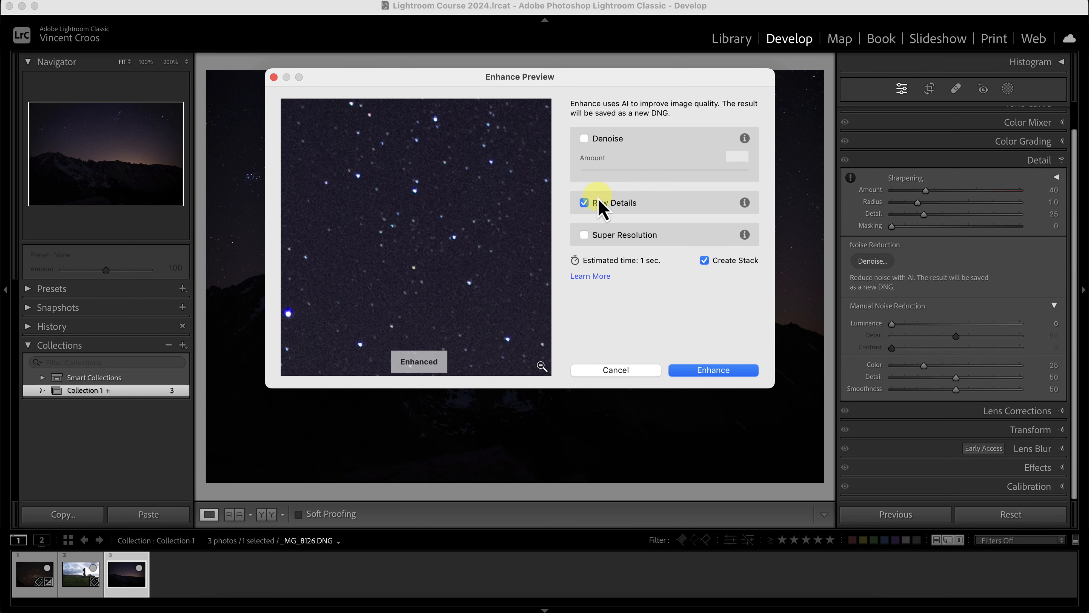
left_click(585, 138)
Step: Set the Denoise amount to 74, inspect the preview, and create the enhanced DNG stacked with the original
left_click_drag(665, 170, 680, 173)
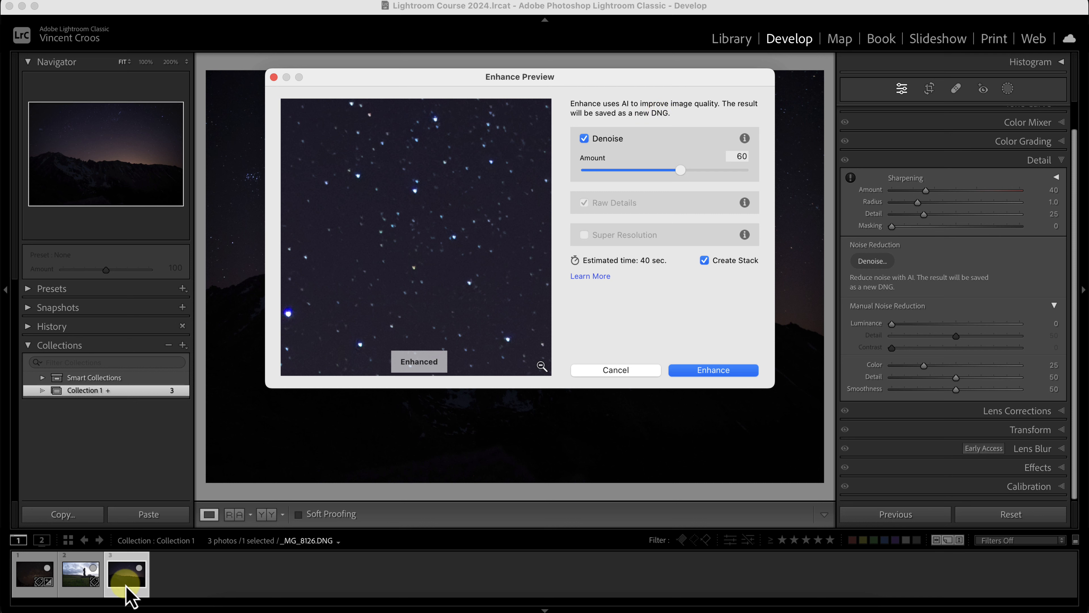
mouse_move(681, 174)
left_mouse_down()
mouse_move(720, 173)
mouse_move(654, 173)
mouse_move(702, 170)
left_mouse_up()
left_click_drag(516, 219, 474, 223)
left_click(721, 370)
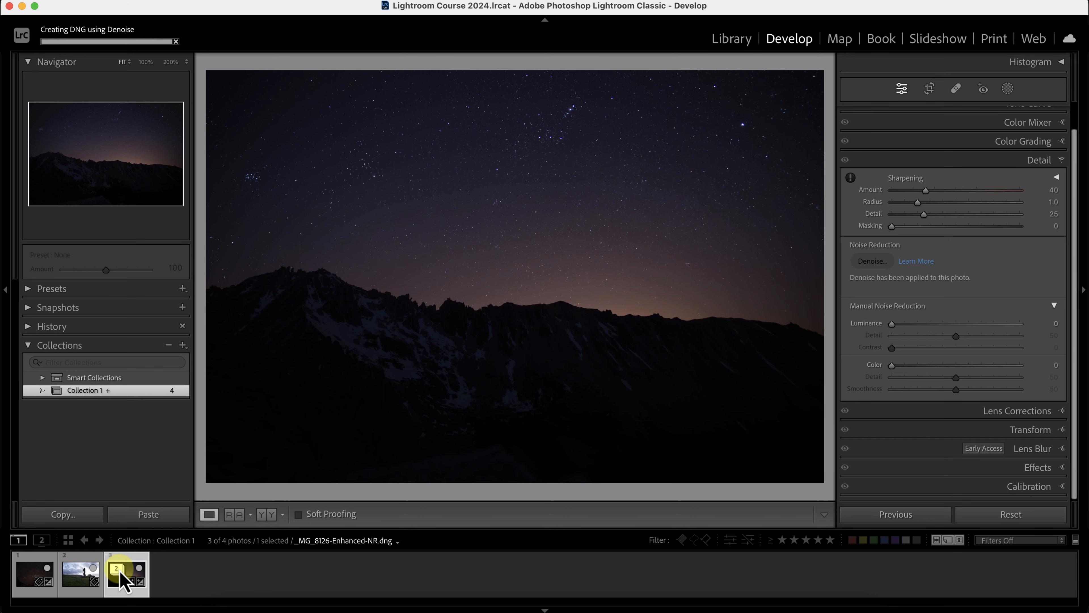
Step: Compare _MG_8126-Enhanced-NR.dng with the original _MG_8126.DNG in the stack, ending on the enhanced version
left_click(119, 572)
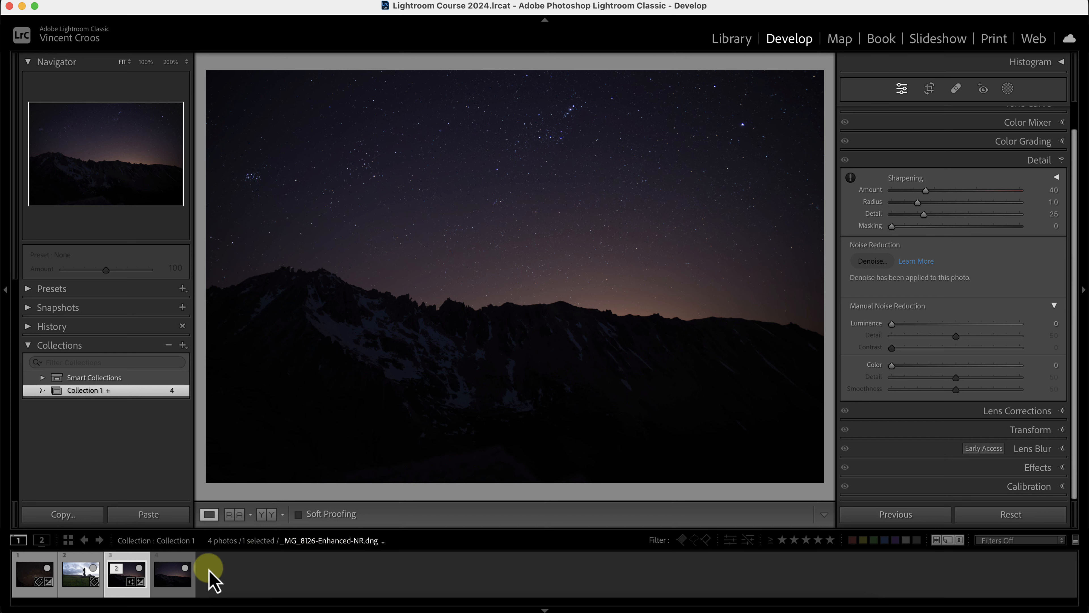
left_click(191, 587)
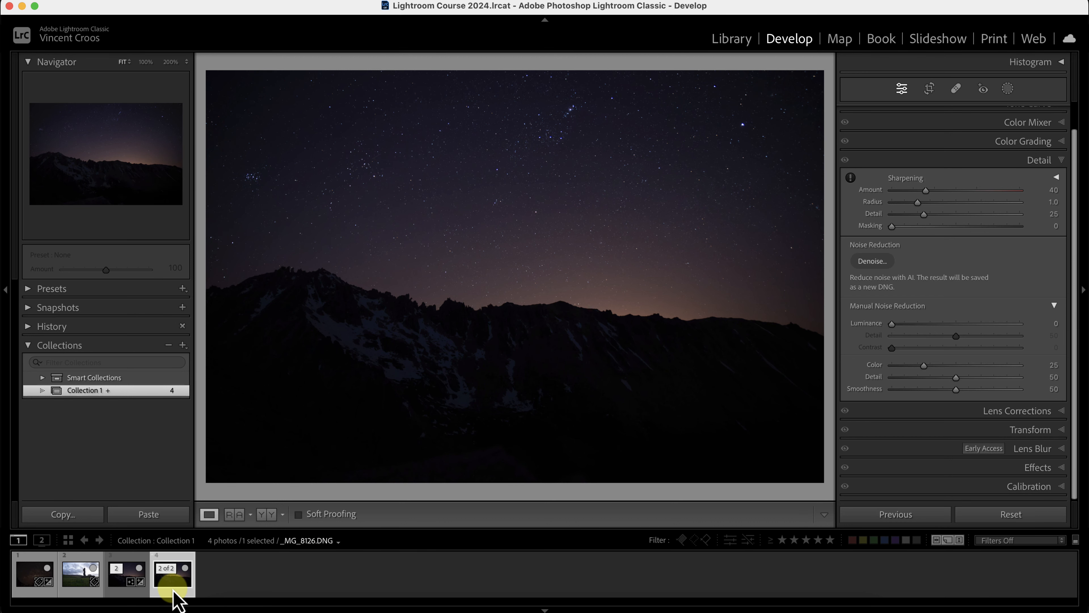
left_click(111, 595)
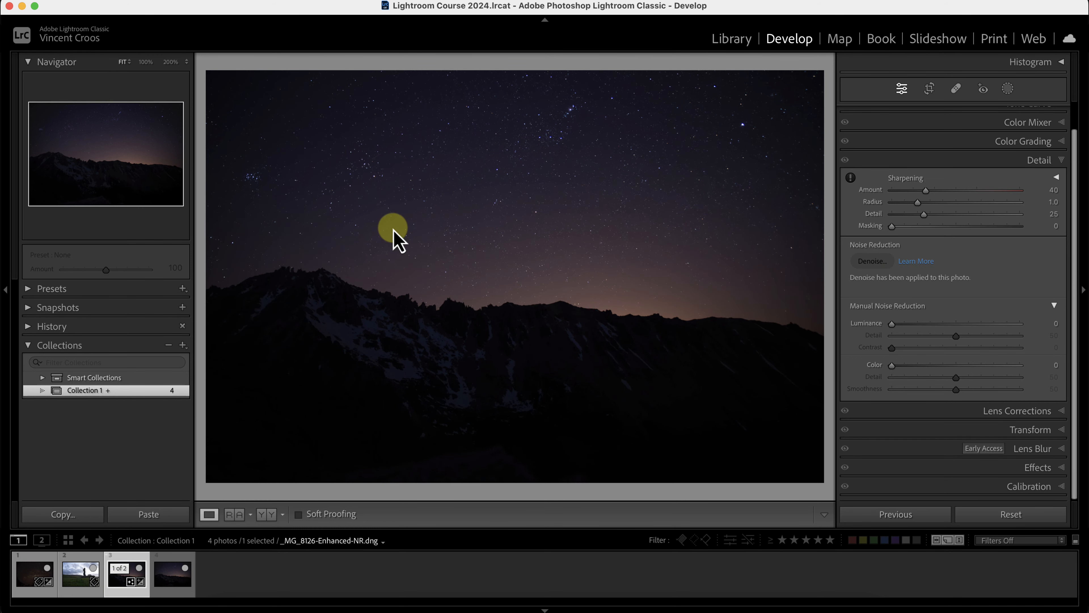
Step: Cycle through the photo info overlays and keep the one with file name, capture date and pixel dimensions
key("i")
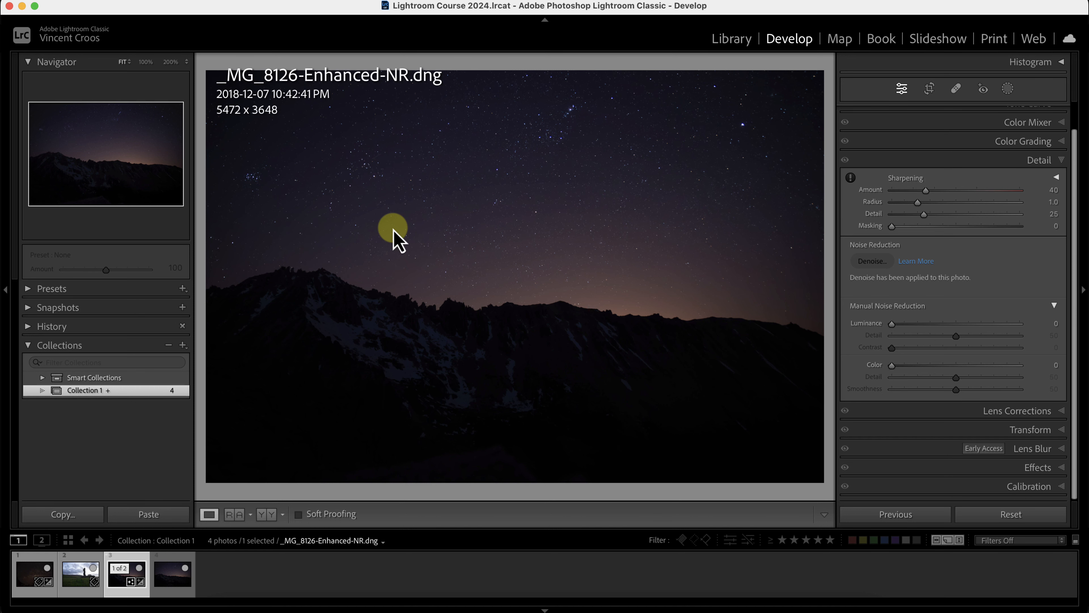
key("i")
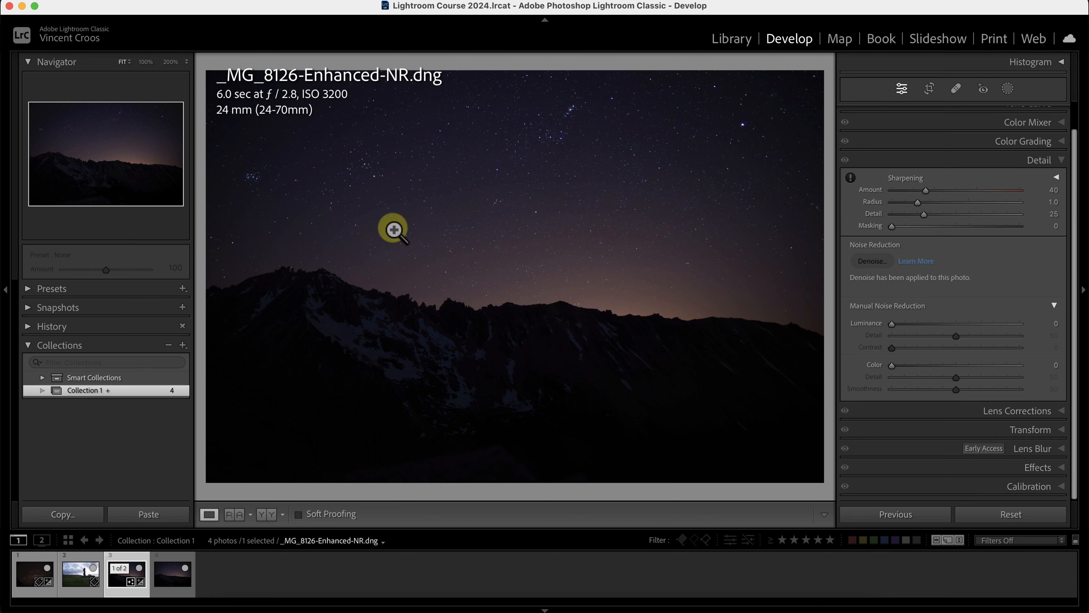
key("i")
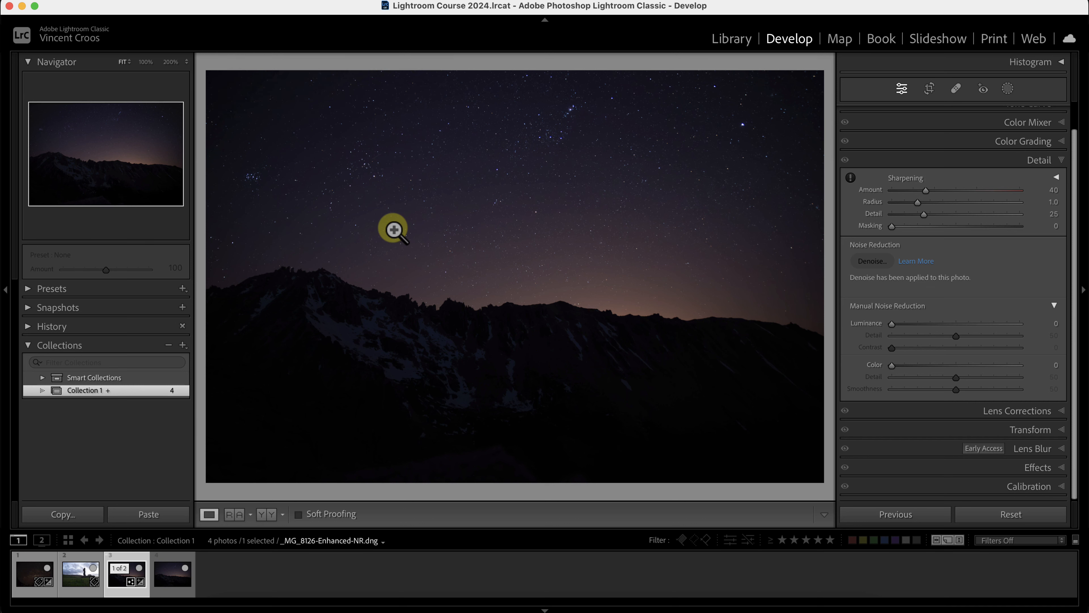
key("i")
key("i")
key("i")
key("i")
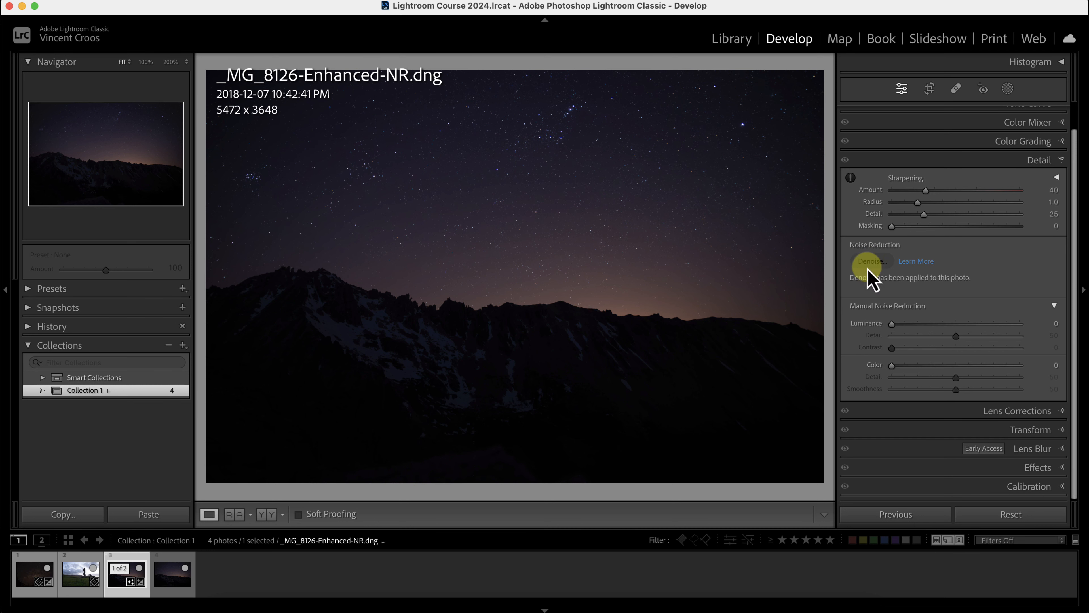
Step: Check that AI Denoise opens for the original _MG_8126.DNG, and close its preview without enhancing
left_click(163, 574)
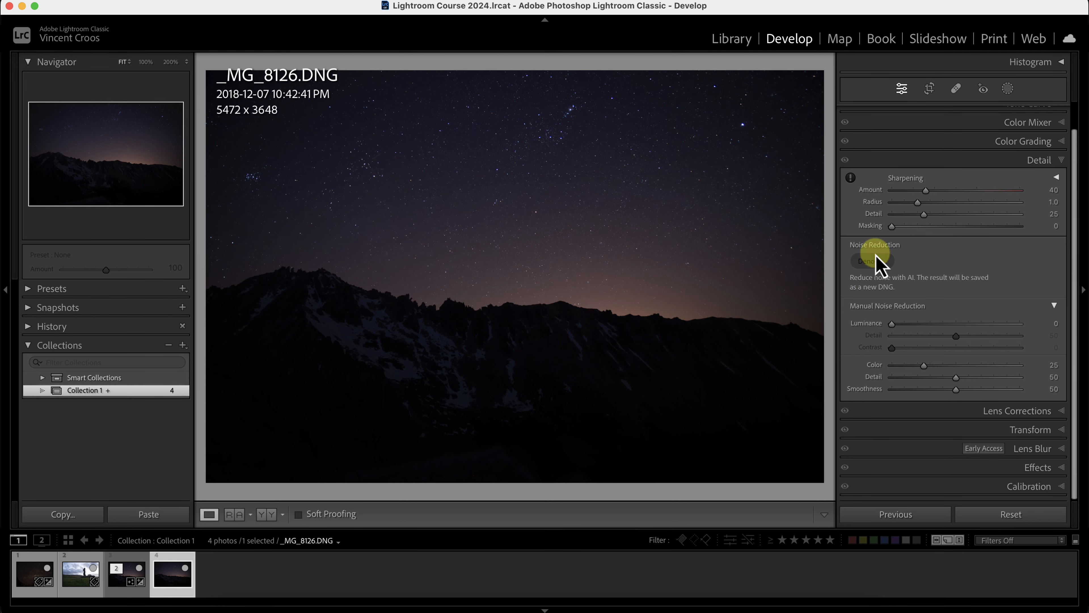
left_click(873, 261)
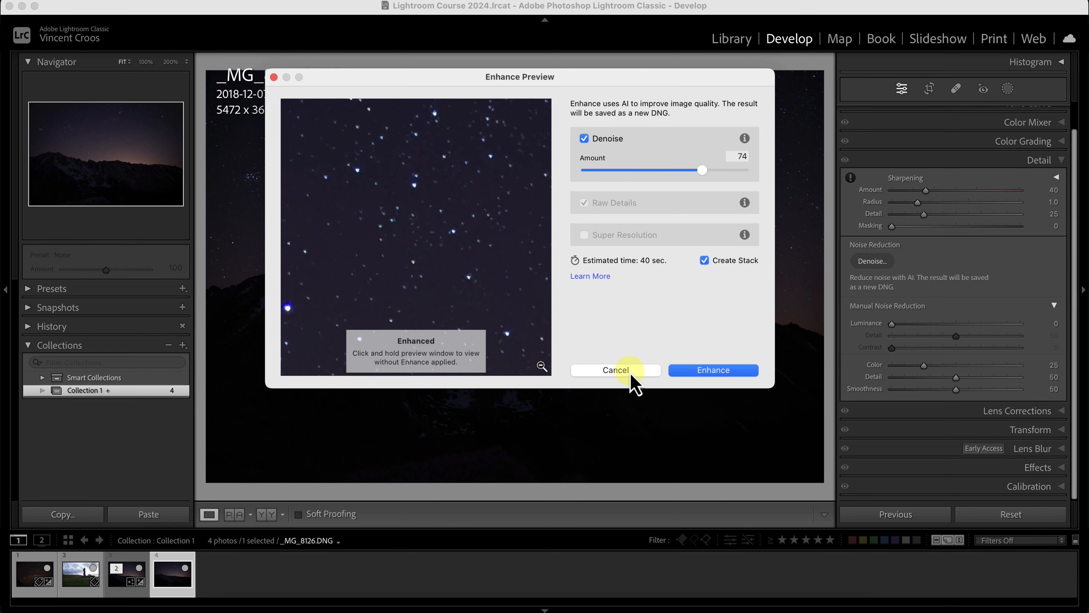
left_click(616, 370)
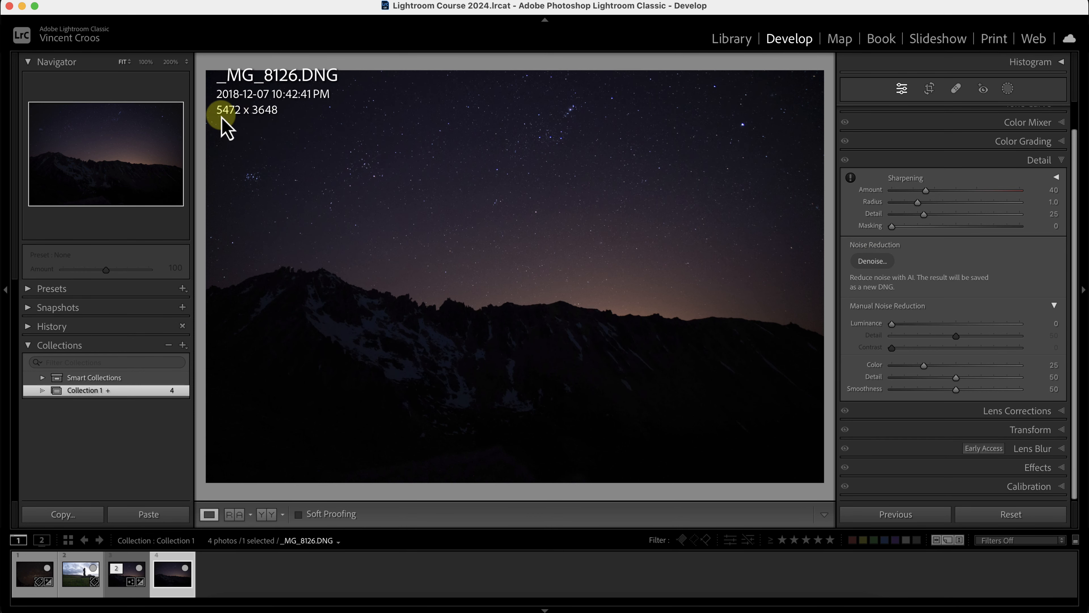